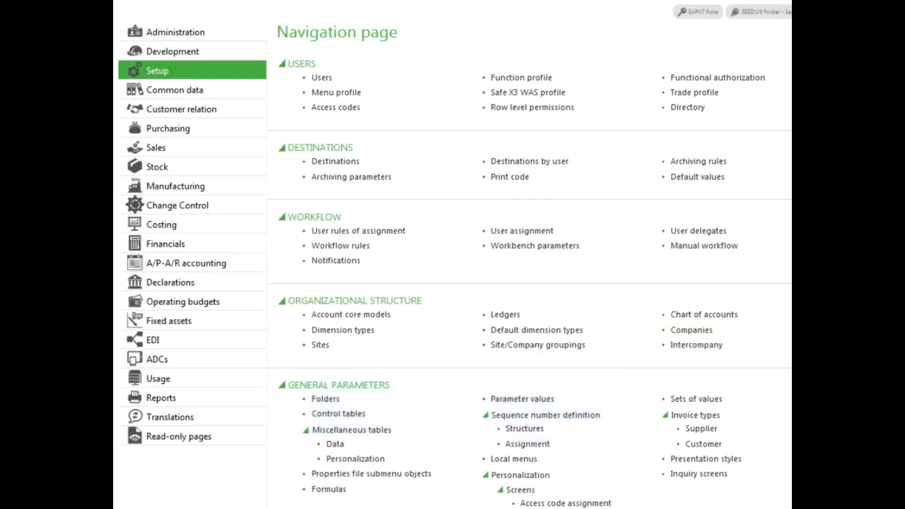
From the Companies page, start a blank company record with code TRN1 and name Training Company
left_click(700, 332)
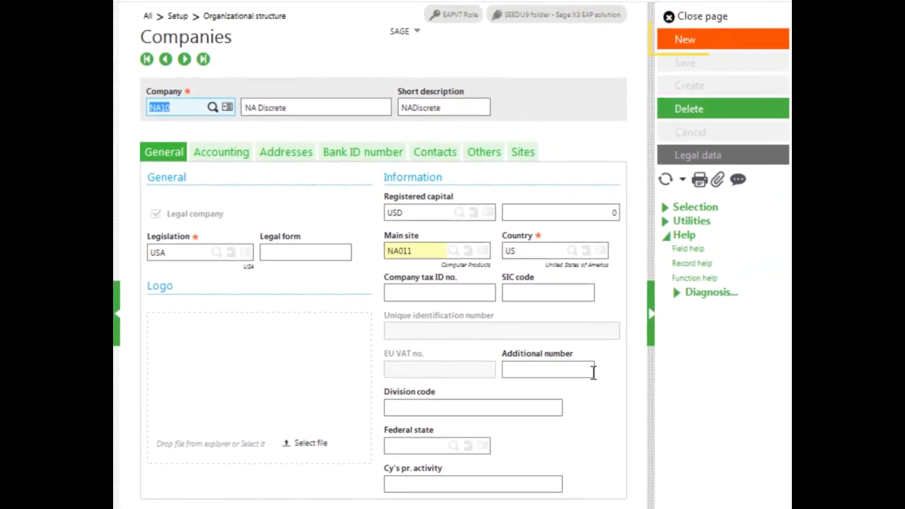
left_click(687, 46)
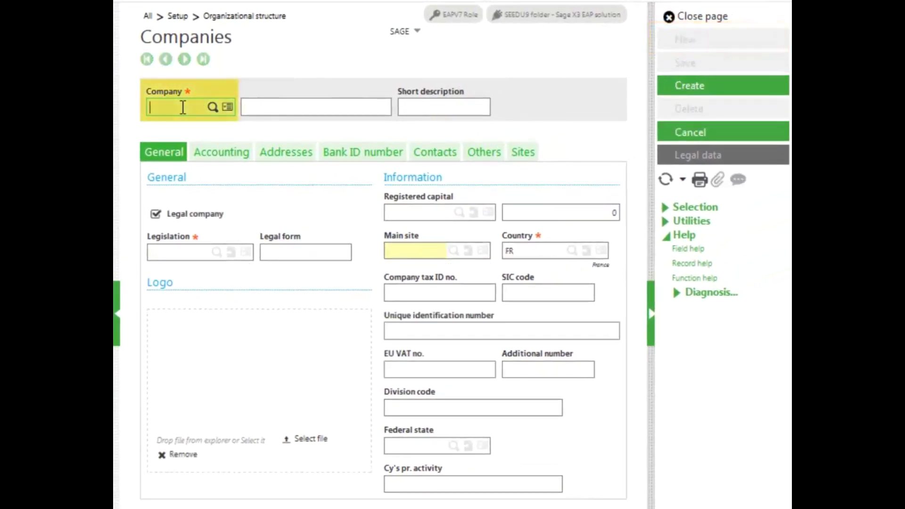
type("TRN")
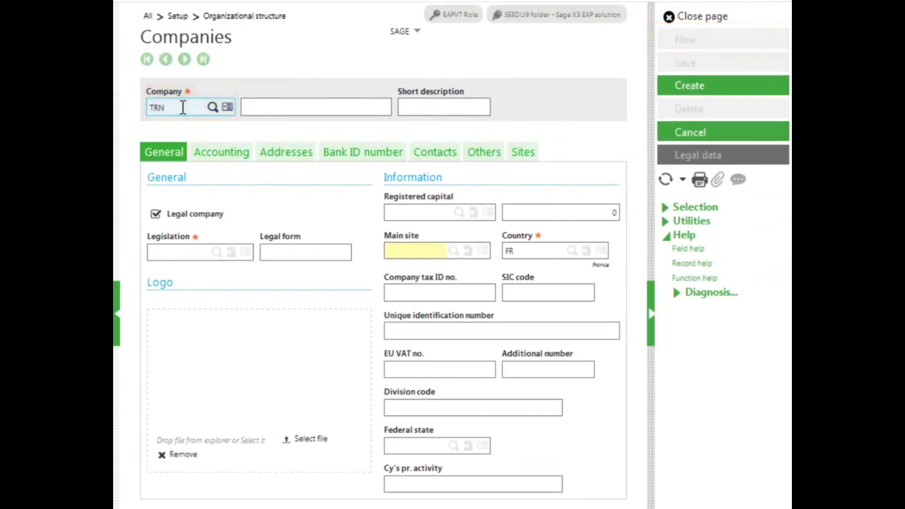
type("1")
key("Tab")
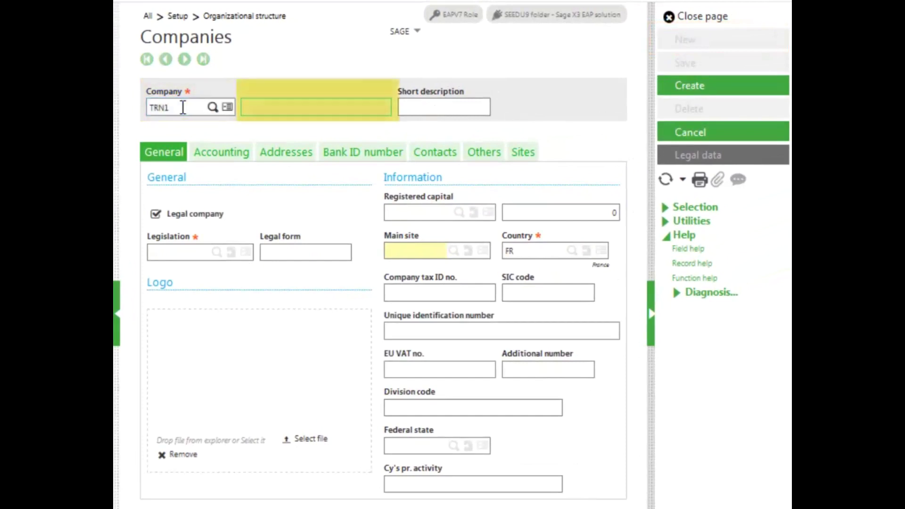
type("Tra")
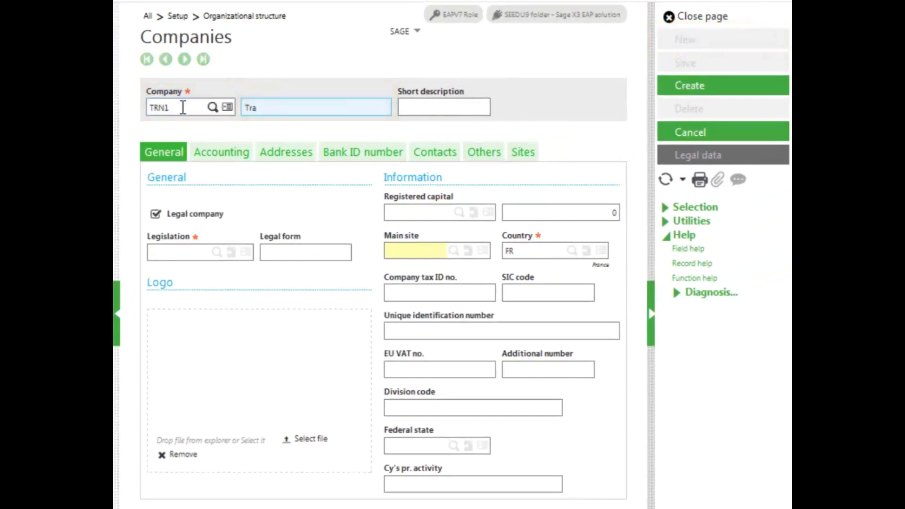
type("ining Company")
key("Tab")
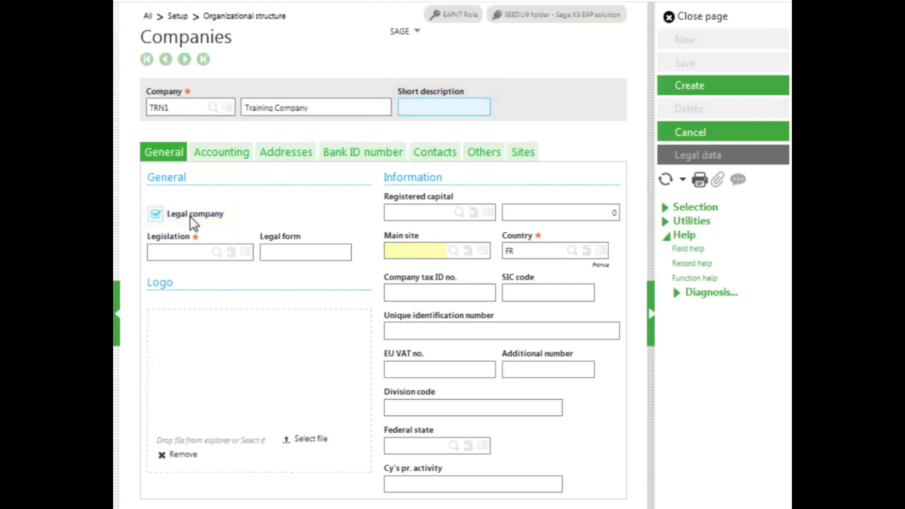
left_click(183, 252)
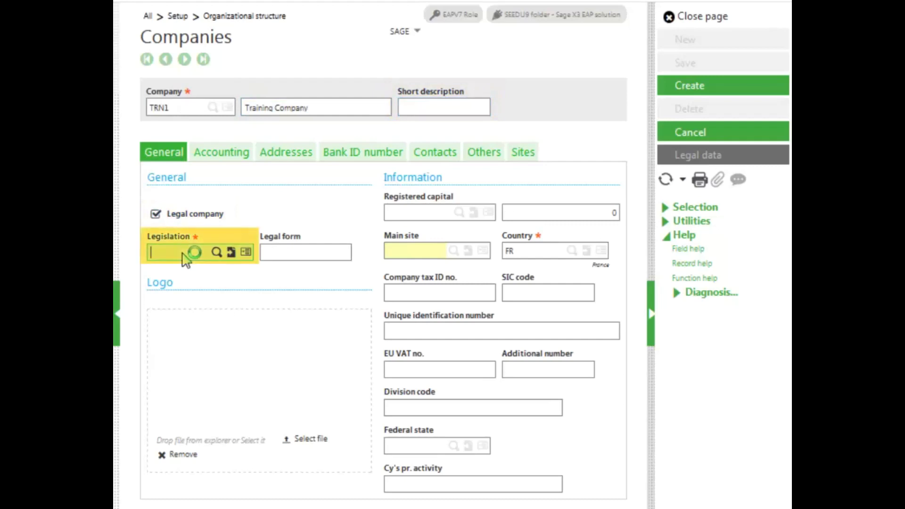
Set legislation to USA, change country from FR to US, and upload sage.png as the logo
left_click(214, 252)
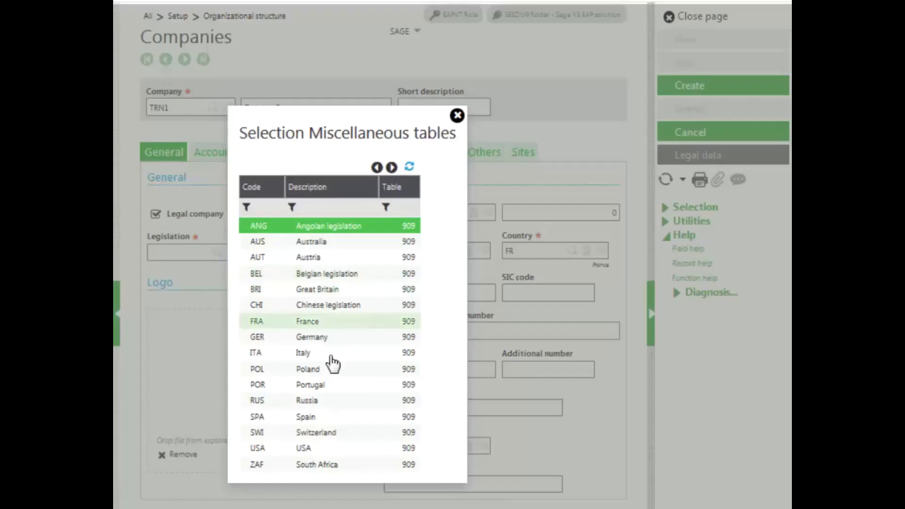
left_click(258, 449)
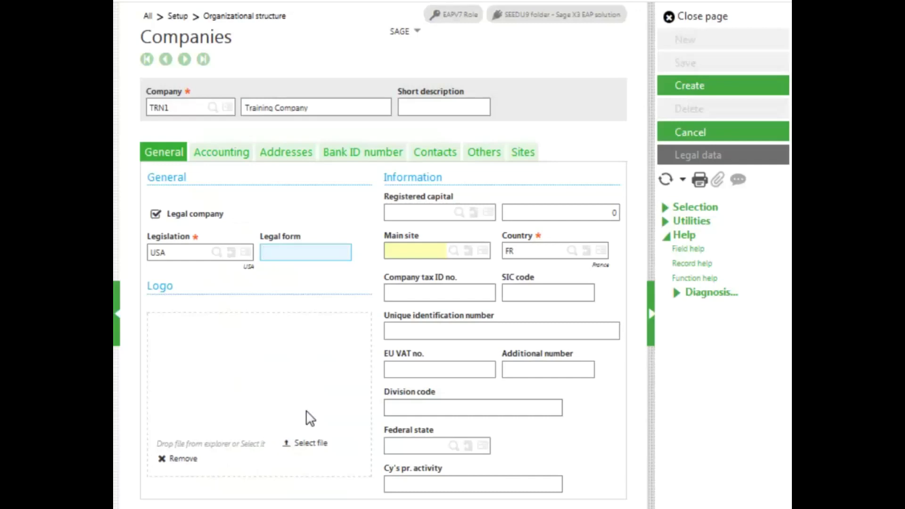
left_click(527, 248)
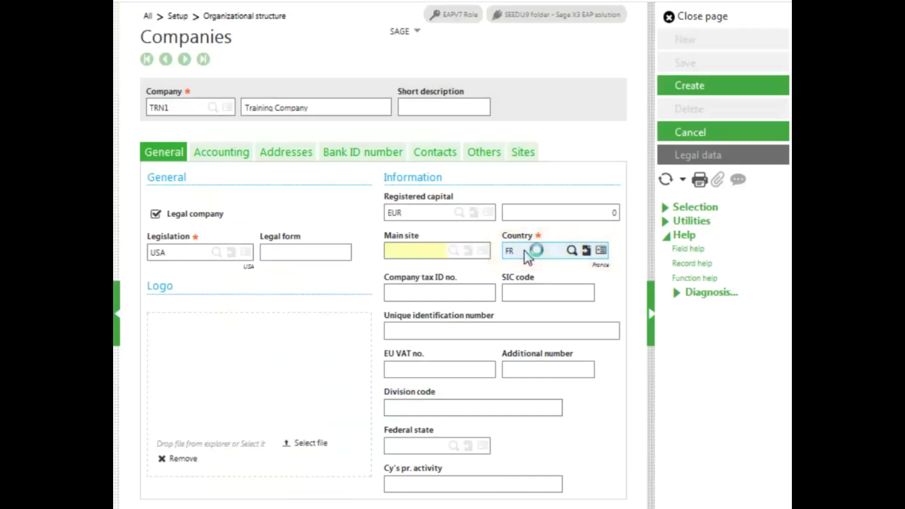
key("BackSpace")
key("BackSpace")
type("US")
key("Tab")
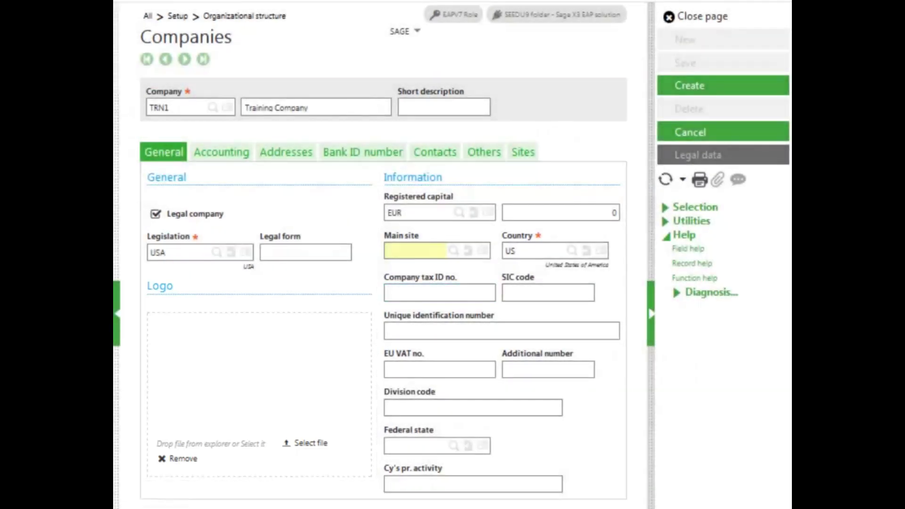
left_click_drag(685, 500, 254, 390)
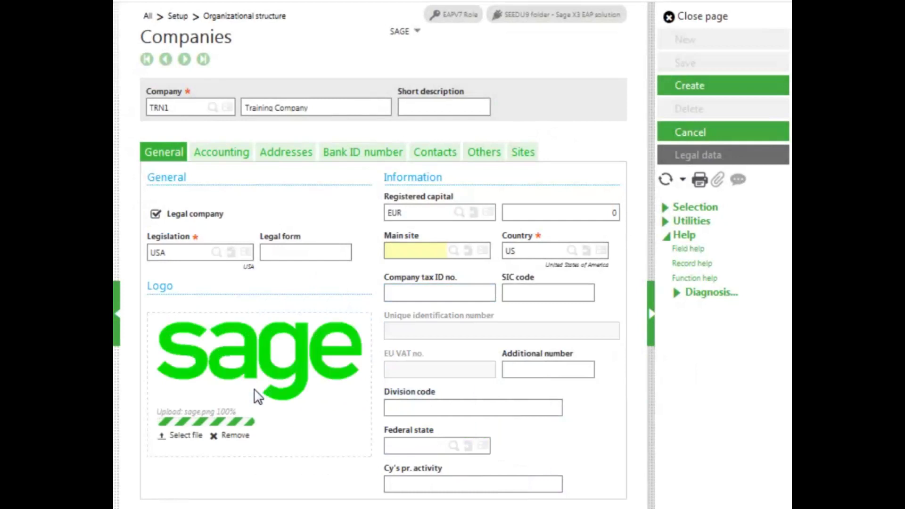
left_click(213, 154)
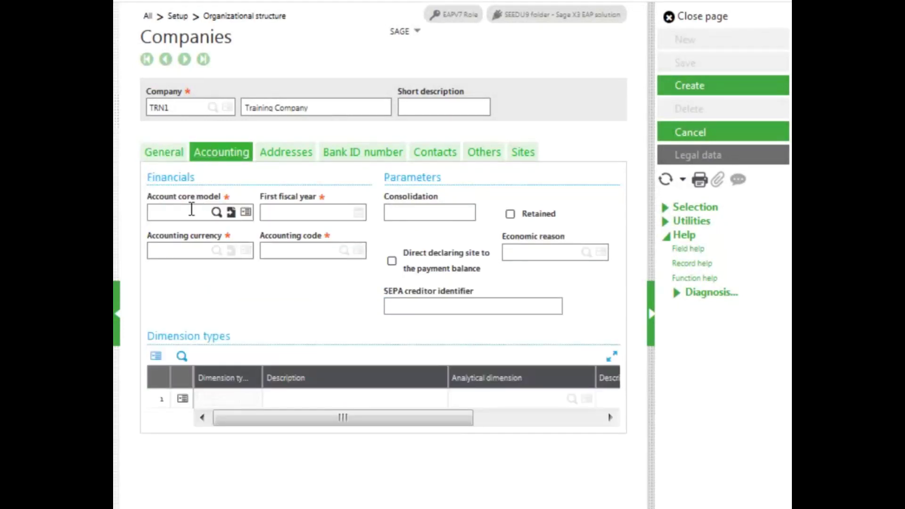
Choose account core model TRN, set first fiscal year to 01/01/14, and accept USD and STD
left_click(216, 213)
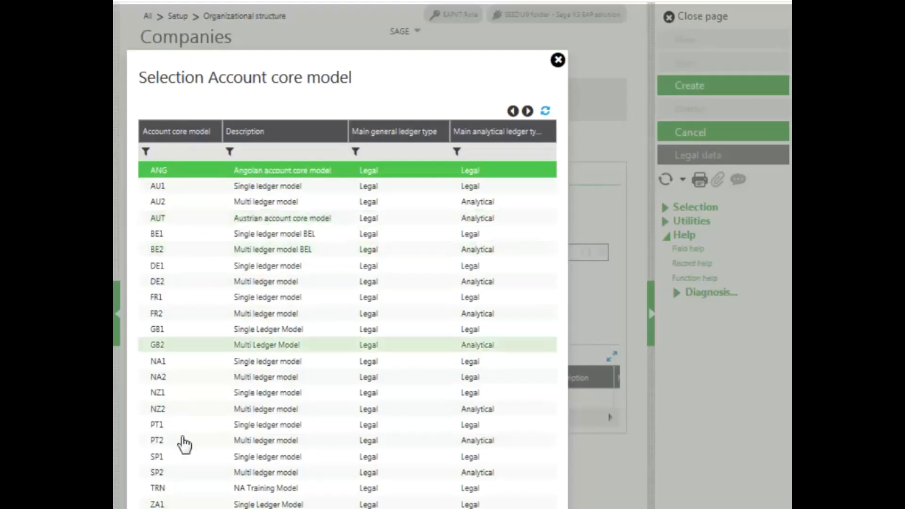
left_click(183, 490)
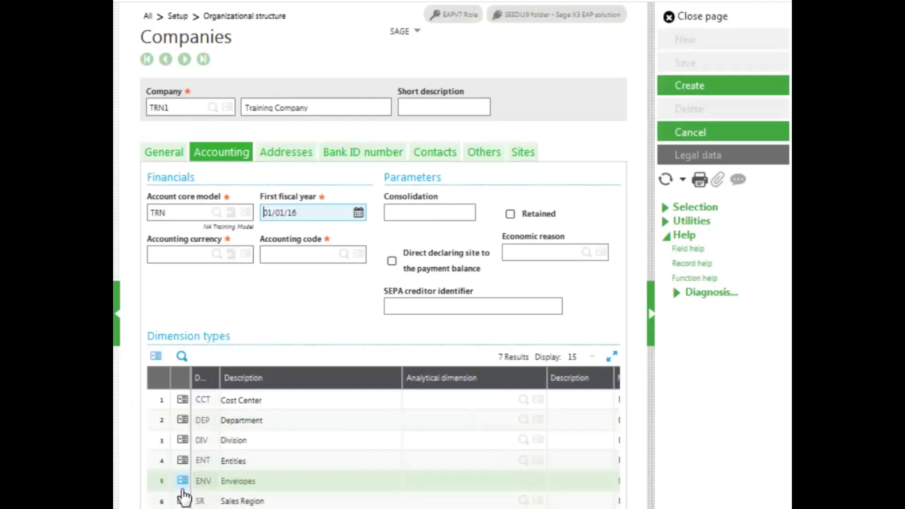
left_click(310, 211)
key("BackSpace")
key("BackSpace")
type("14")
key("Tab")
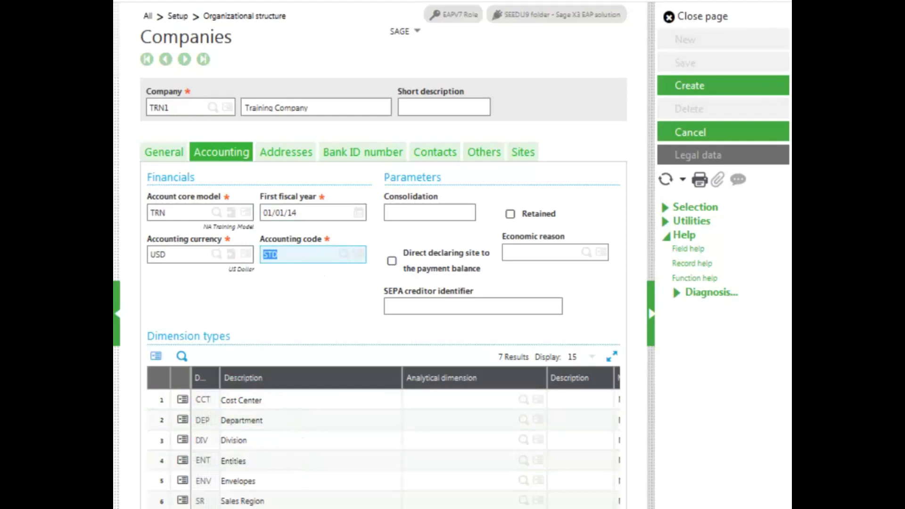
key("Tab")
scroll(405, 436, "right", 3)
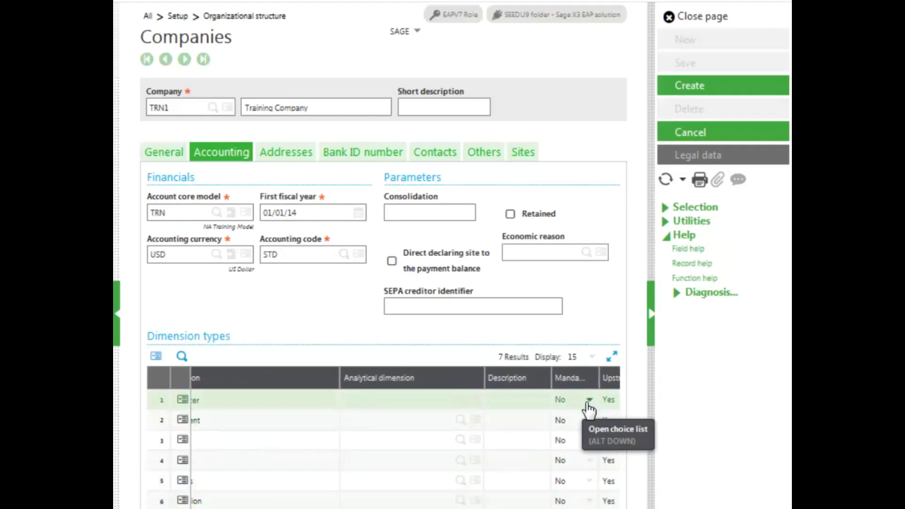
Add a company address with code MAIN and description Main Office
left_click(284, 159)
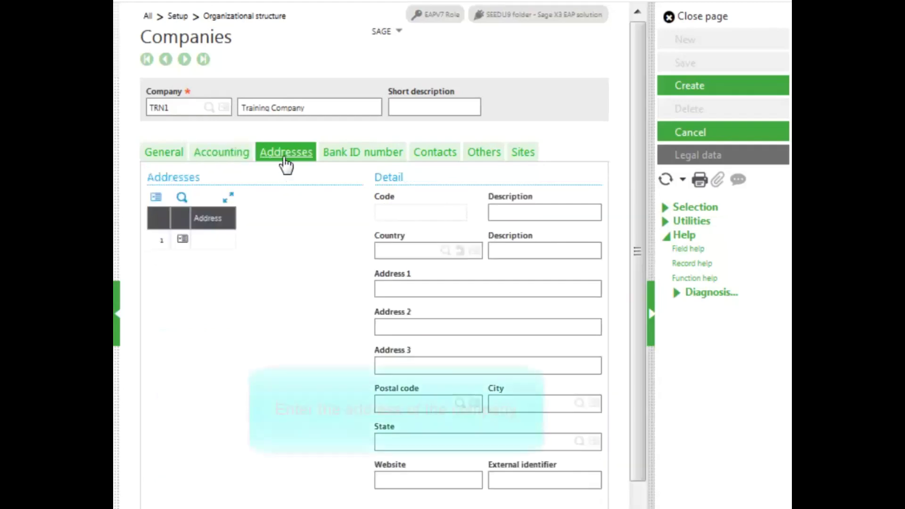
left_click(213, 241)
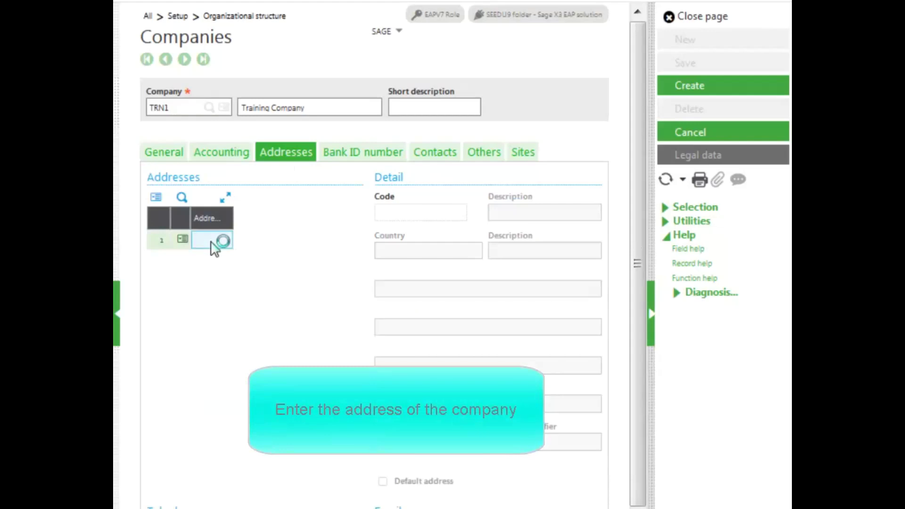
type("MAIN")
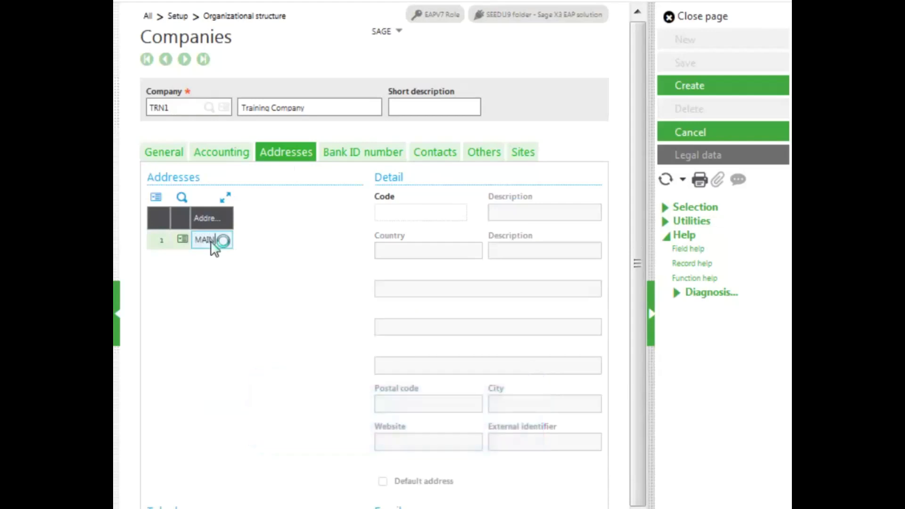
key("Tab")
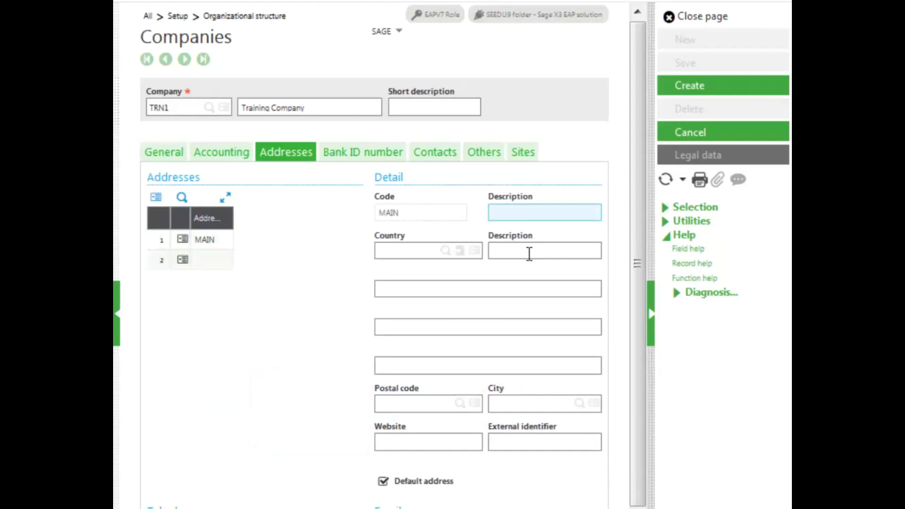
type("Main O")
type("ice")
key("Tab")
Set the MAIN address country to US, street 100 Main Street and postal code 90210
type("FR")
key("Tab")
left_click(395, 251)
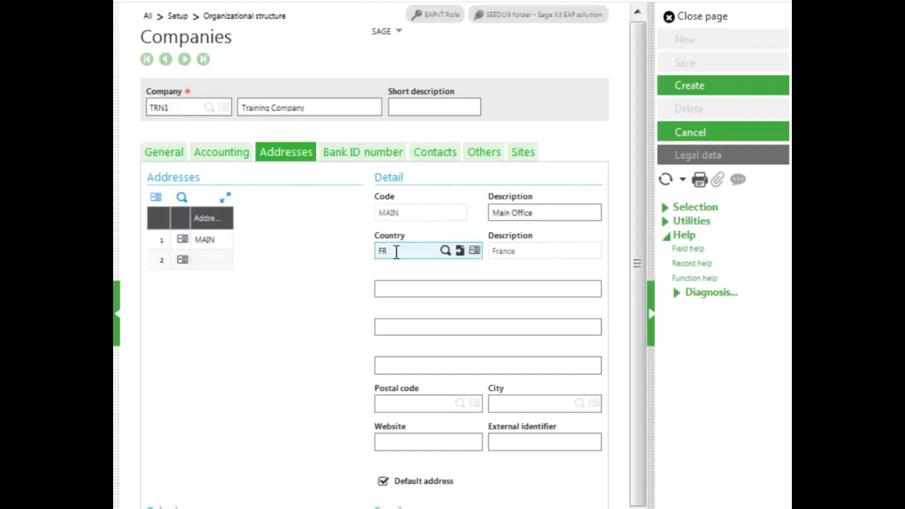
key("BackSpace")
key("BackSpace")
type("US")
key("Tab")
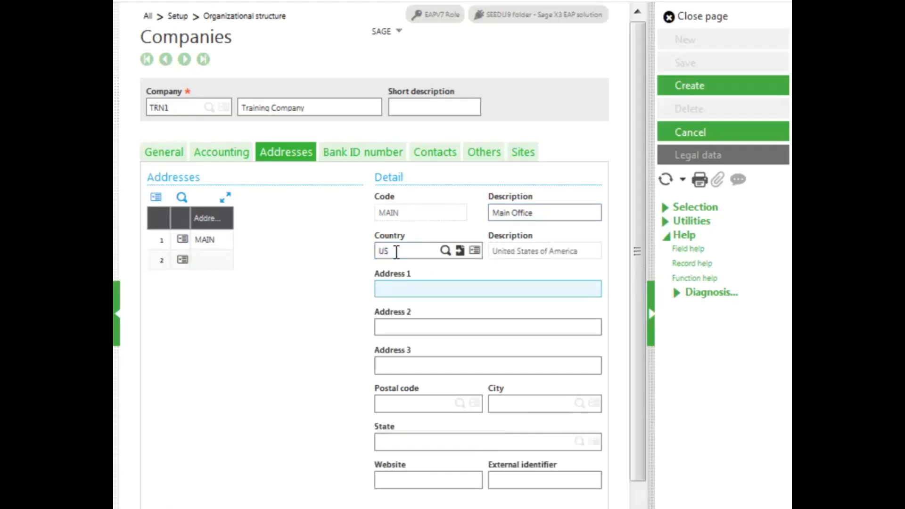
type("100 Main Street")
key("Tab")
key("Tab")
key("Tab")
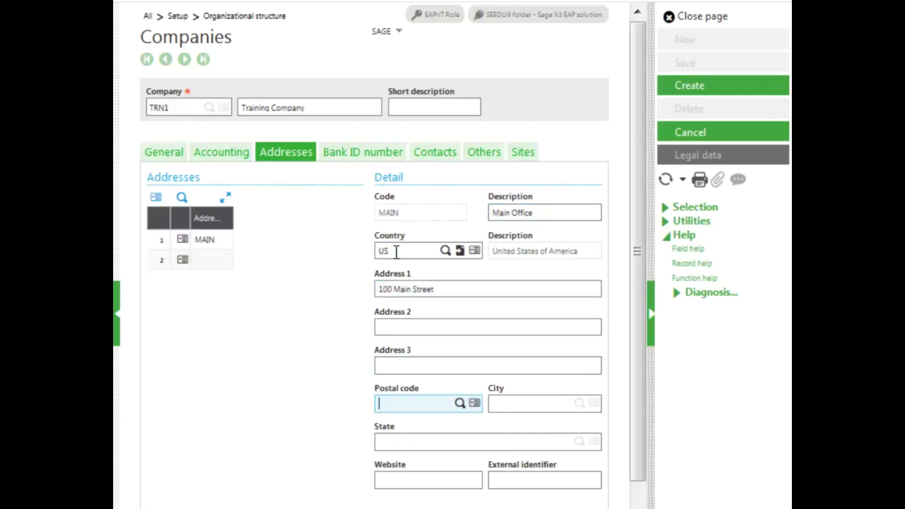
type("90210")
key("Tab")
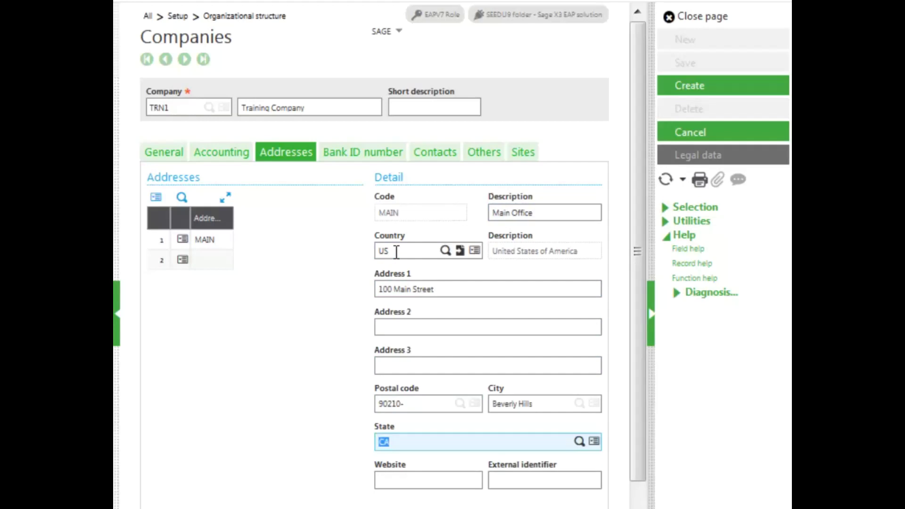
left_click_drag(636, 348, 617, 467)
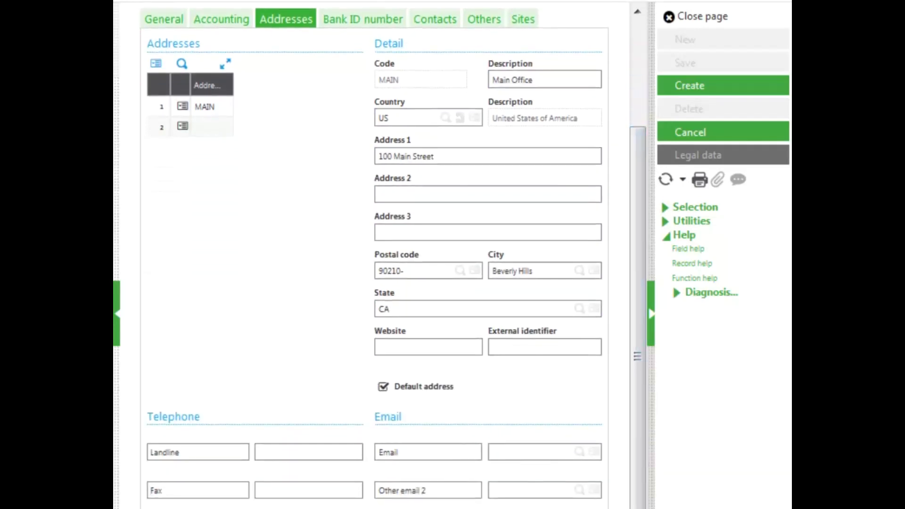
left_click_drag(642, 496, 648, 379)
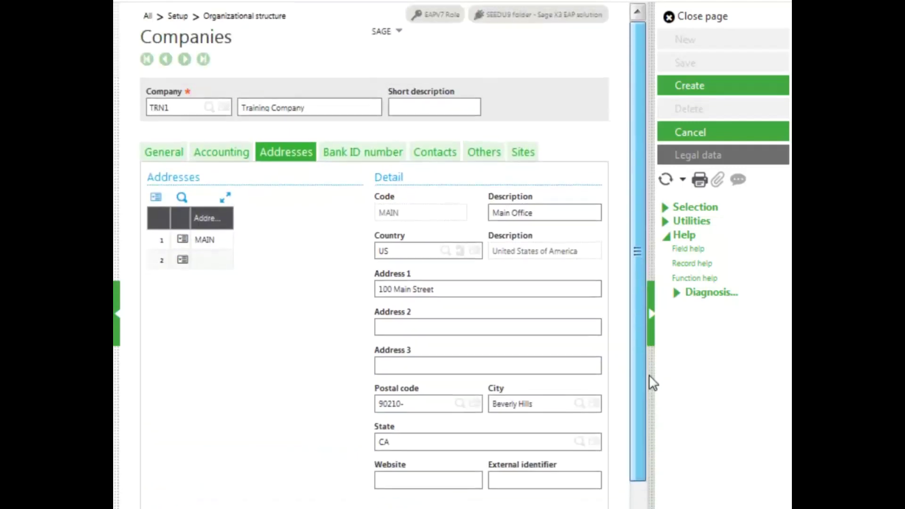
Check the empty Bank ID number details, then pick the CEO contact for row 1 of Contacts
left_click(338, 161)
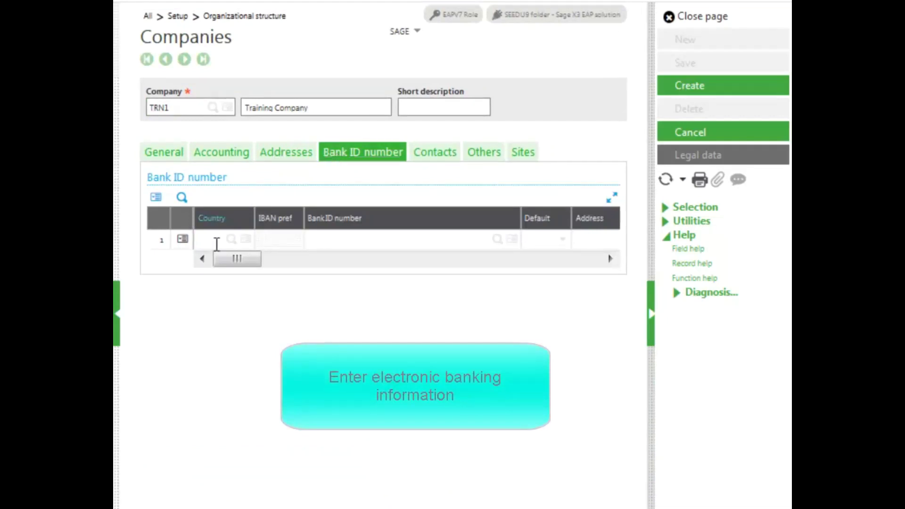
left_click_drag(234, 263, 387, 296)
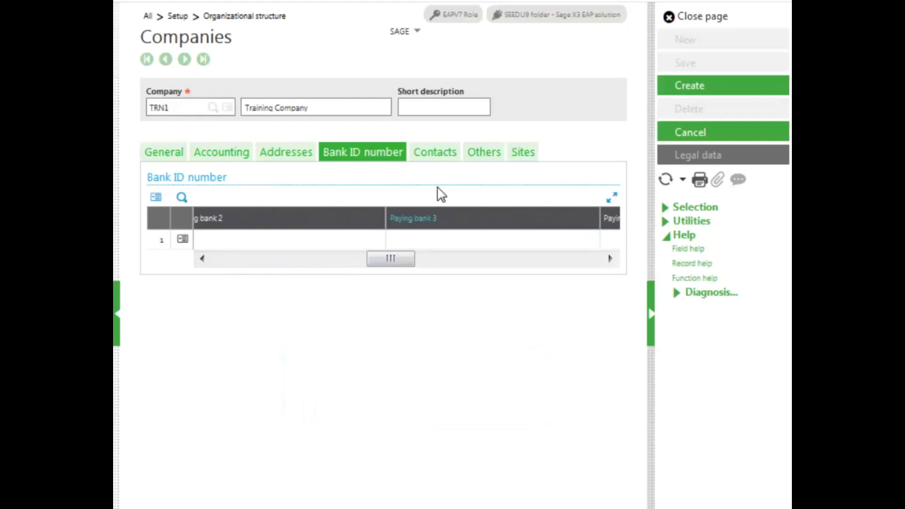
left_click(436, 160)
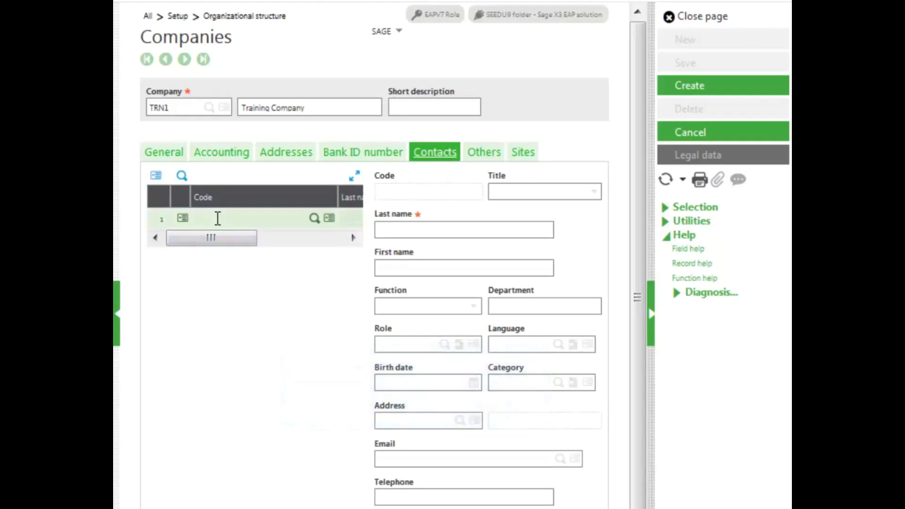
left_click(314, 217)
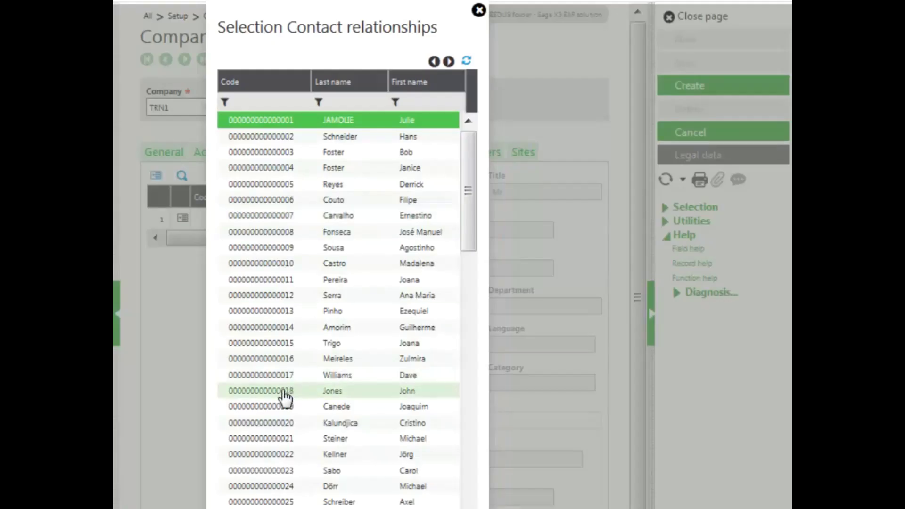
left_click(285, 398)
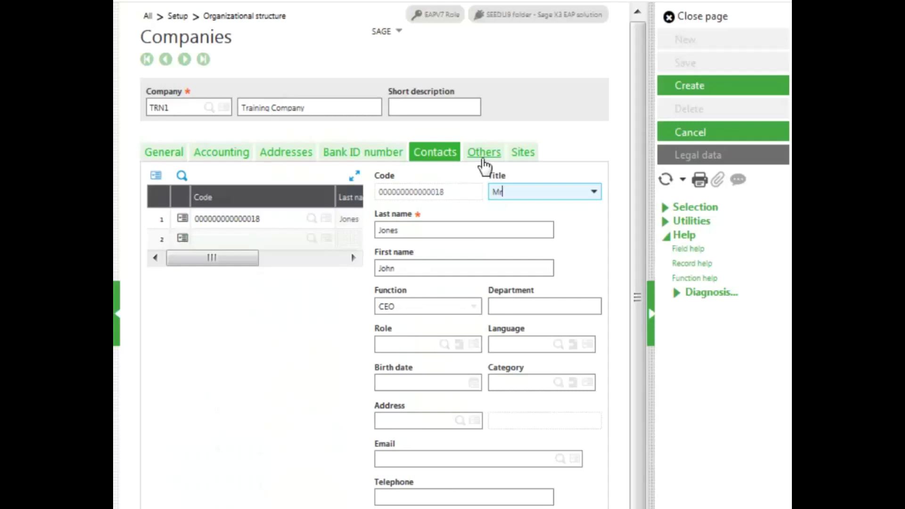
Review the Others and Sites tabs, create company TRN1, then open Setup > Organizational structure > Sites
left_click(483, 161)
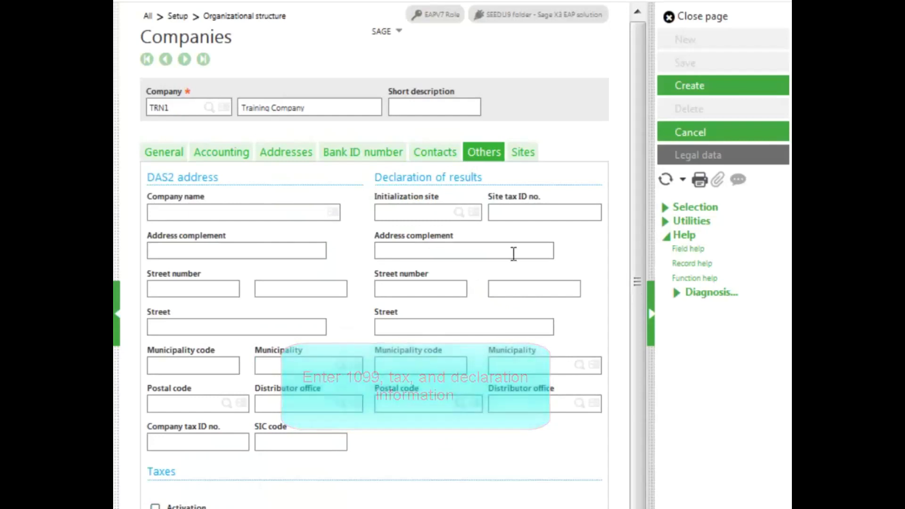
left_click(525, 158)
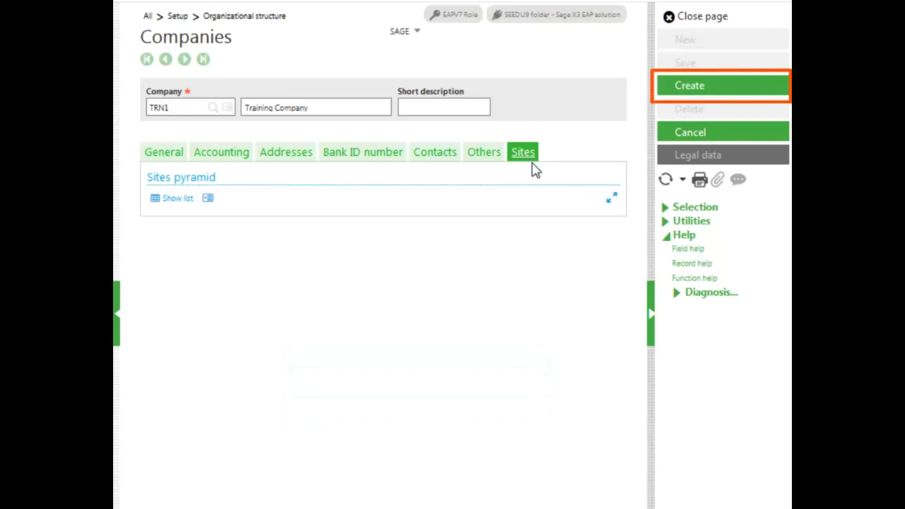
left_click(697, 94)
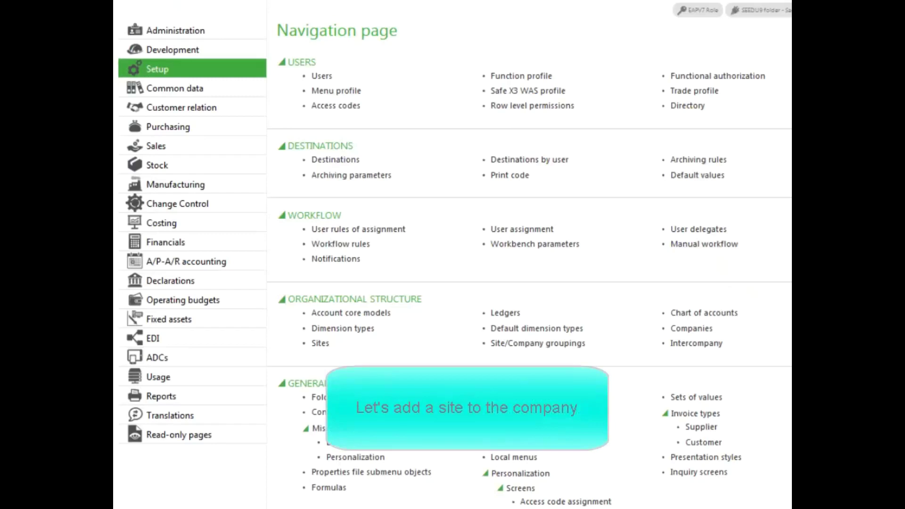
left_click(320, 344)
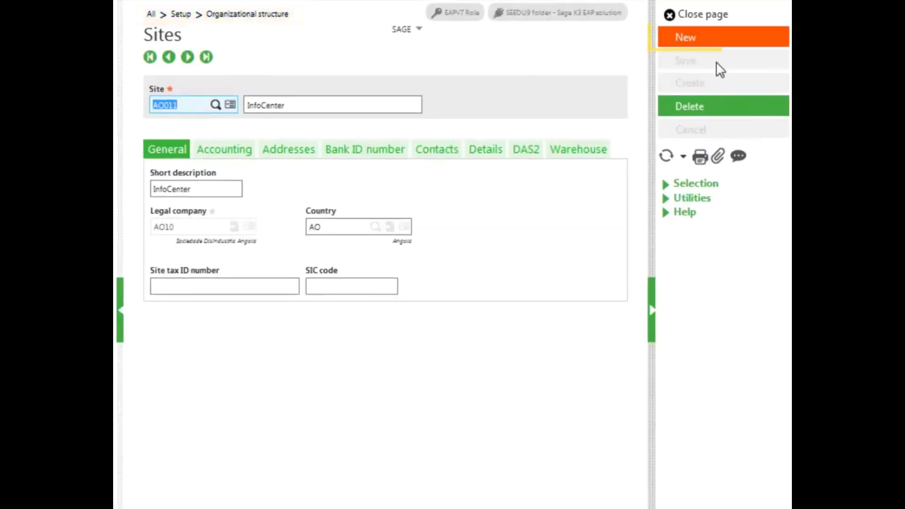
Start a new site record coded TRNS1 with description Training Site
left_click(686, 43)
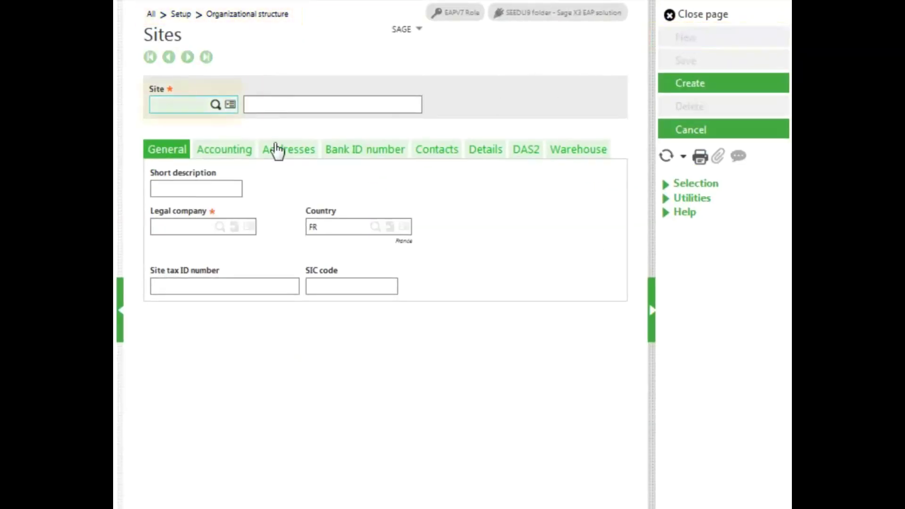
type("TRNS")
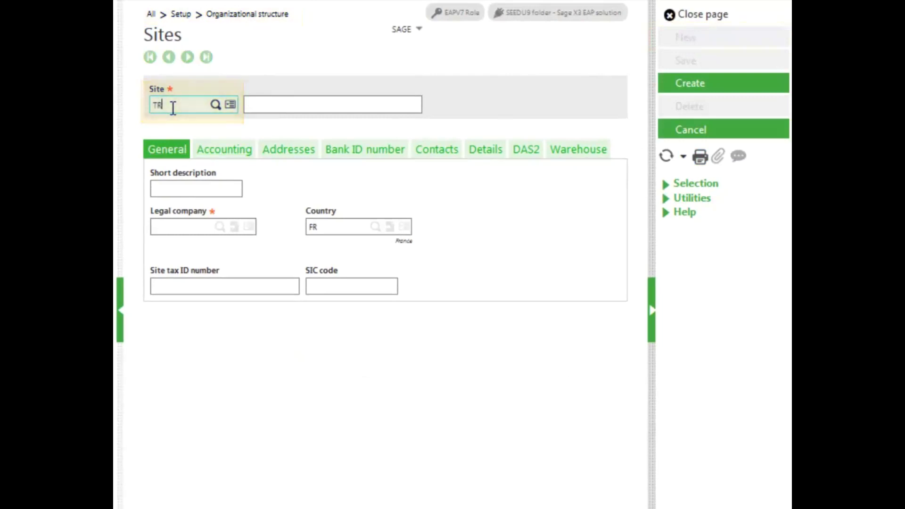
key("Tab")
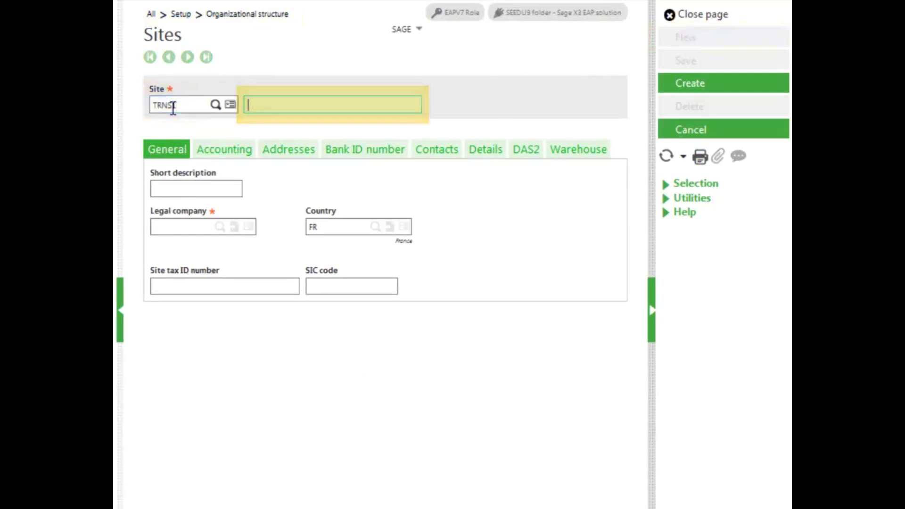
type("Training Site")
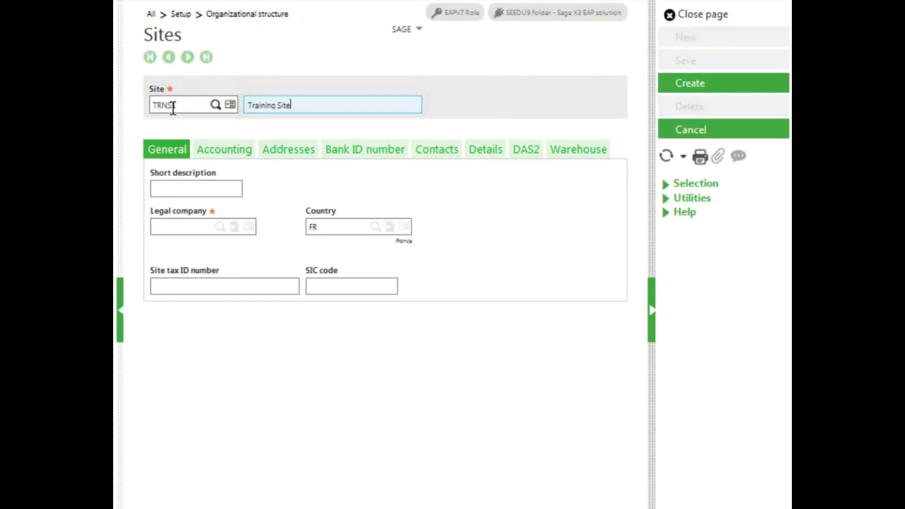
left_click(192, 194)
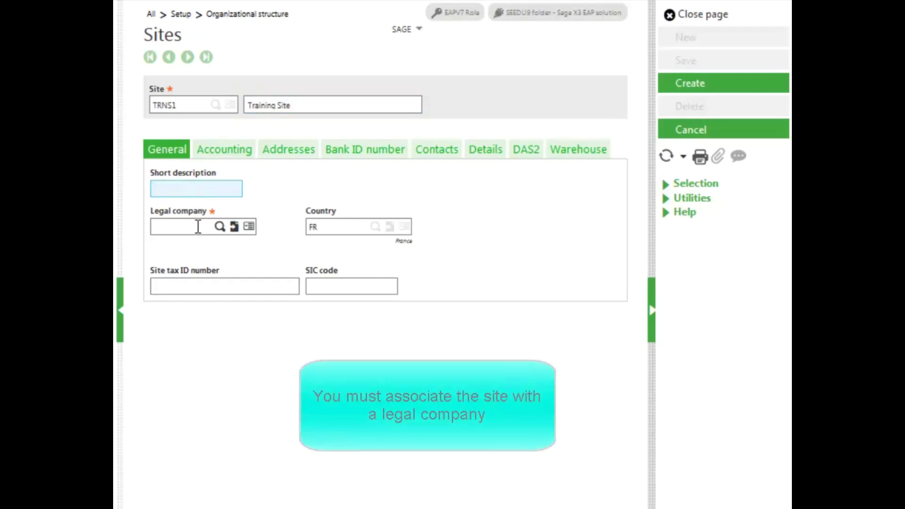
Set the site's legal company to TRN1 Training Company and its country from FR to US
left_click(198, 226)
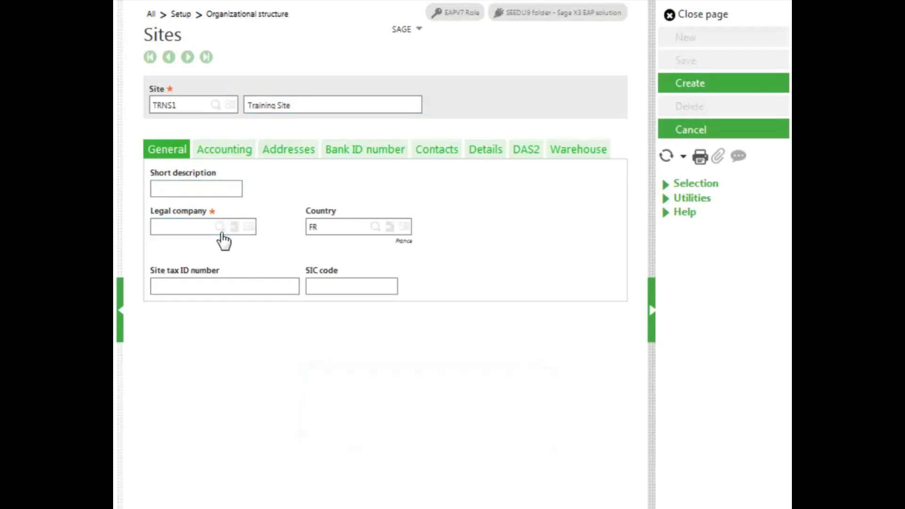
left_click(220, 228)
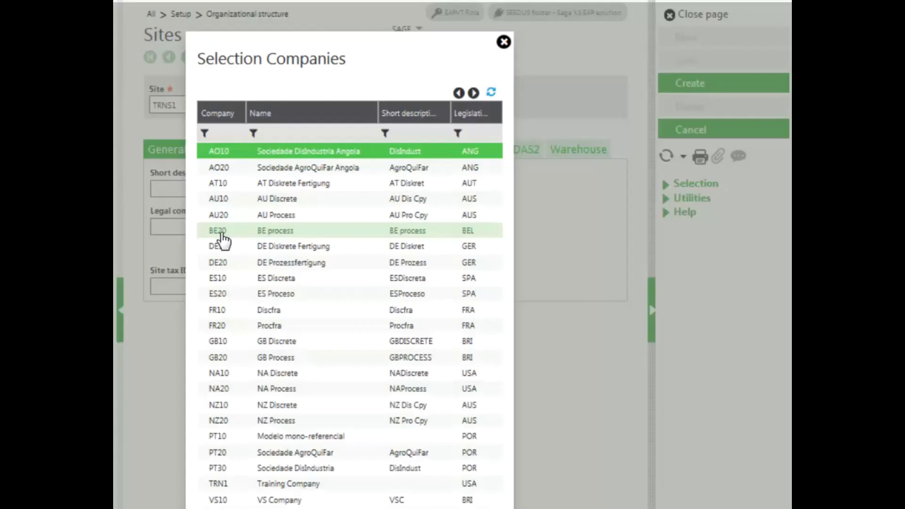
left_click(221, 485)
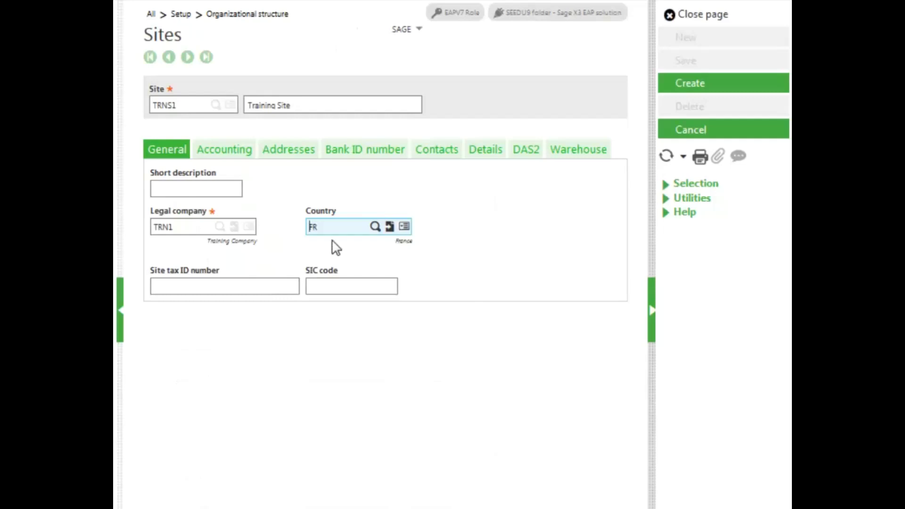
key("BackSpace")
key("BackSpace")
type("US")
key("Tab")
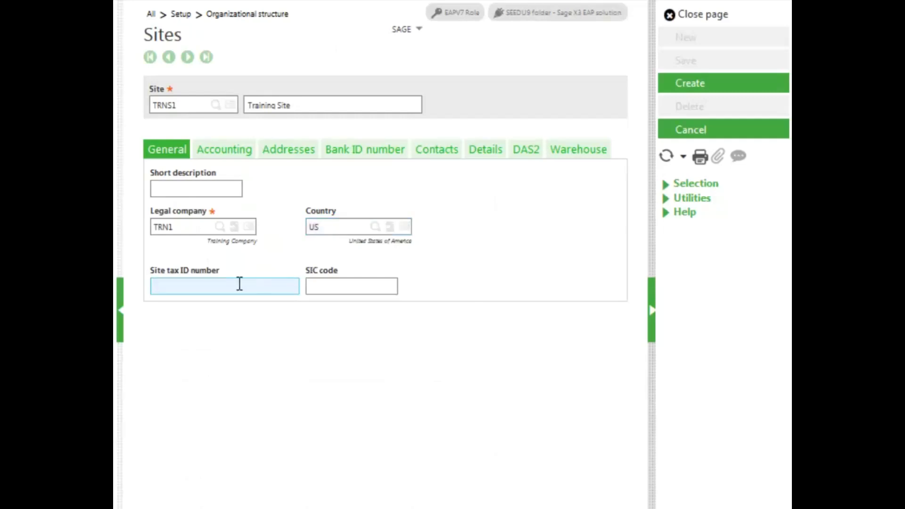
Flag site TRNS1 as a financial site and enter accounting code STD
left_click(223, 151)
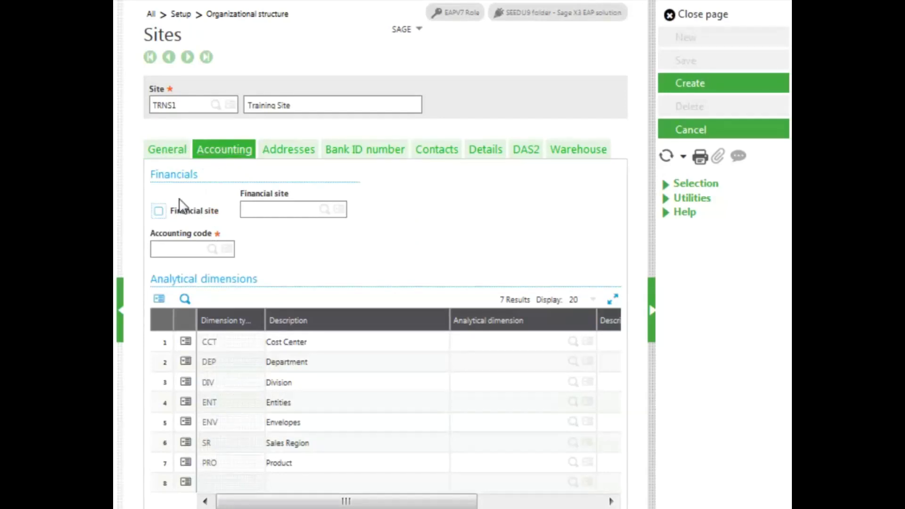
left_click(159, 211)
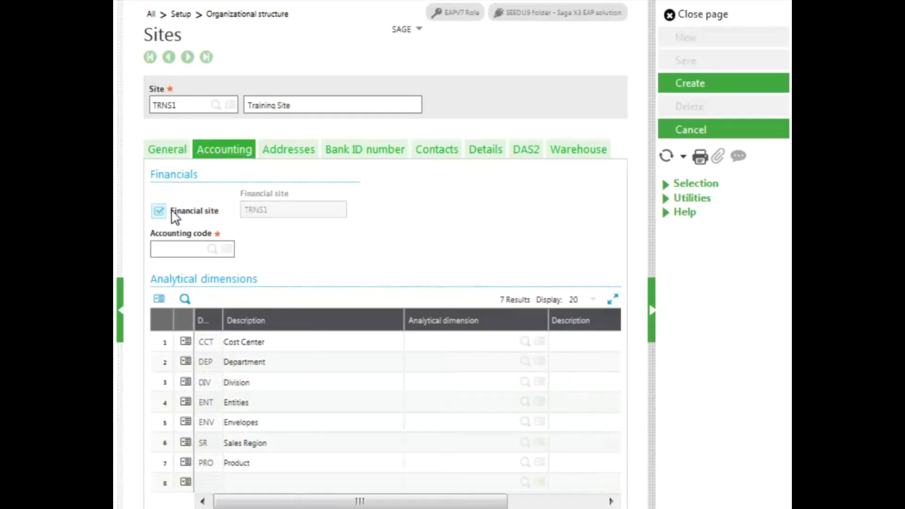
left_click(182, 250)
type("STD")
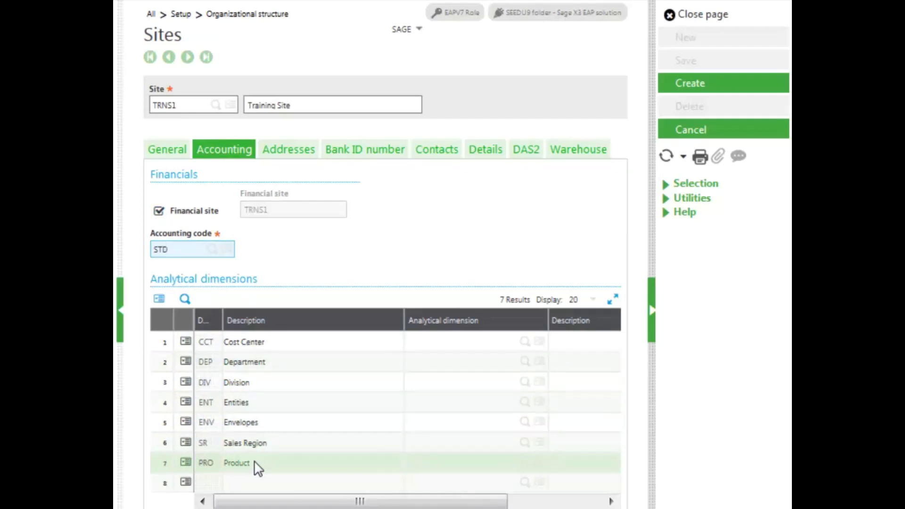
left_click(287, 158)
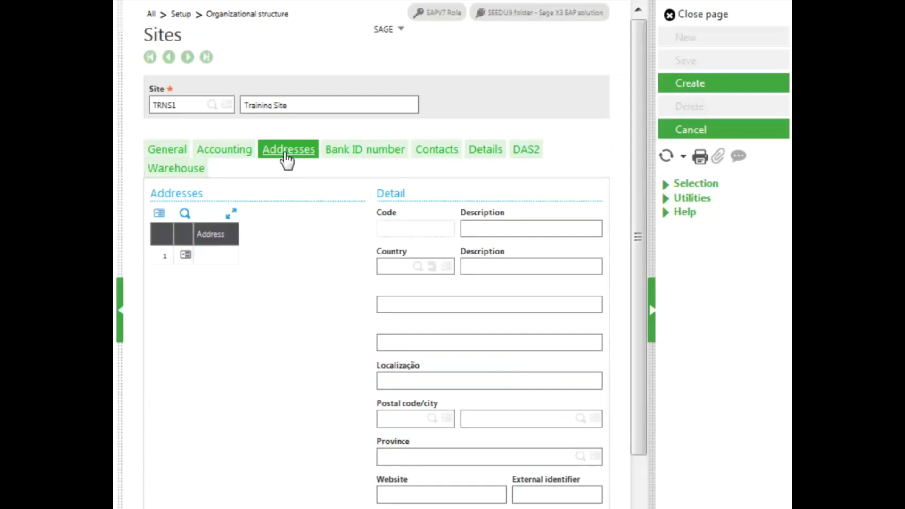
Add site address MAIN 'Main Office': country US, 100 Main Street, postal code 90210 (Beverly Hills, CA)
left_click(201, 255)
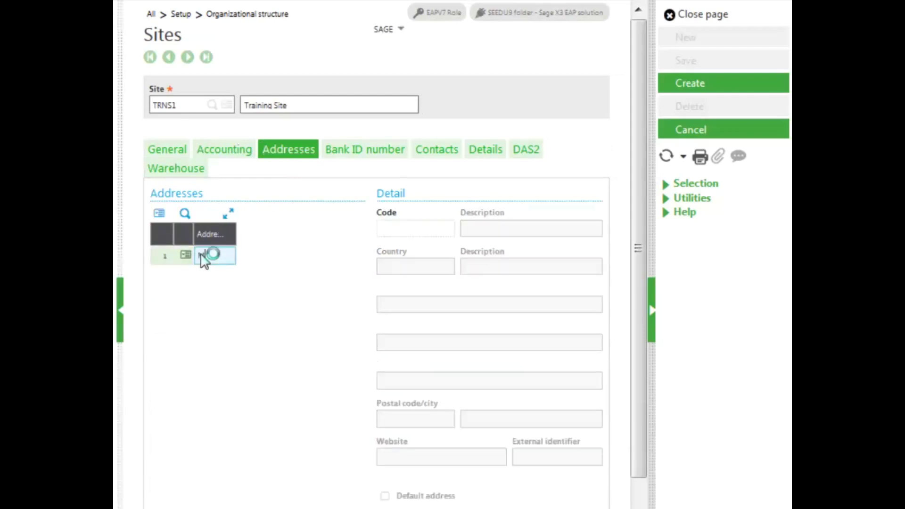
type("MAIN")
key("Tab")
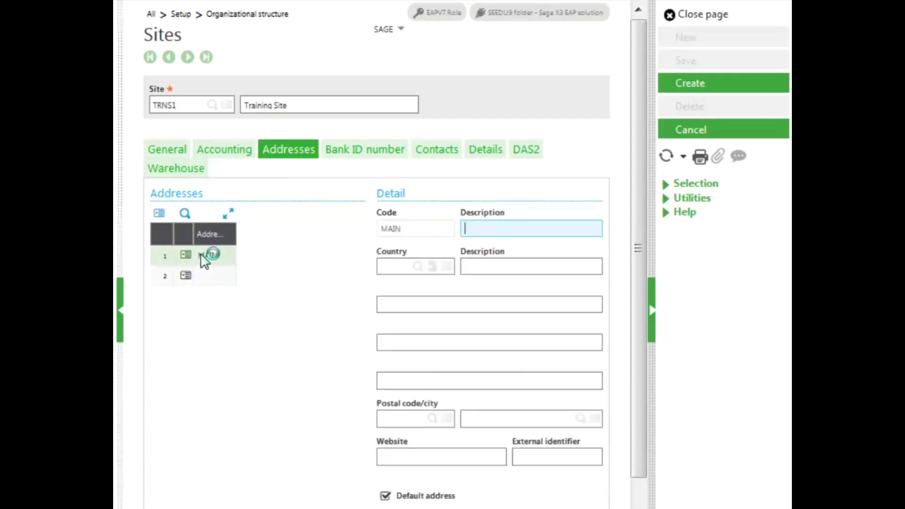
type("Main Office")
key("Tab")
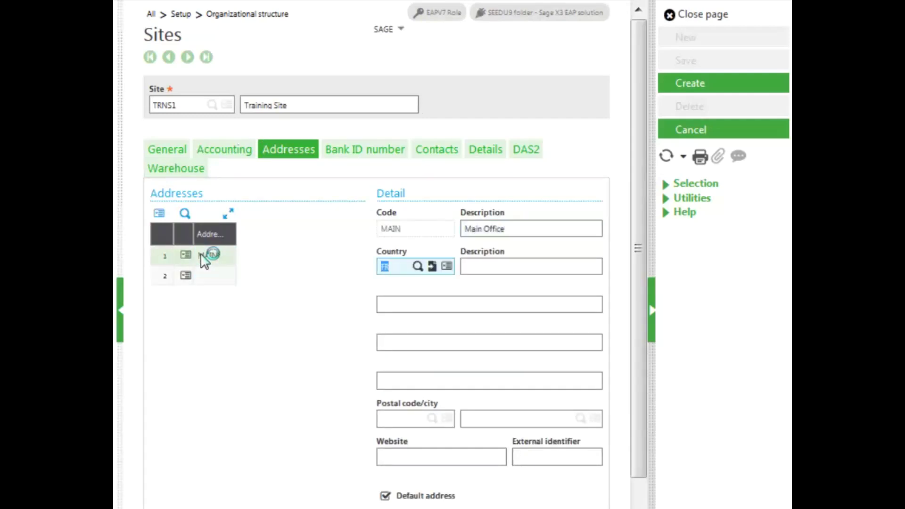
type("US")
key("Tab")
type("1")
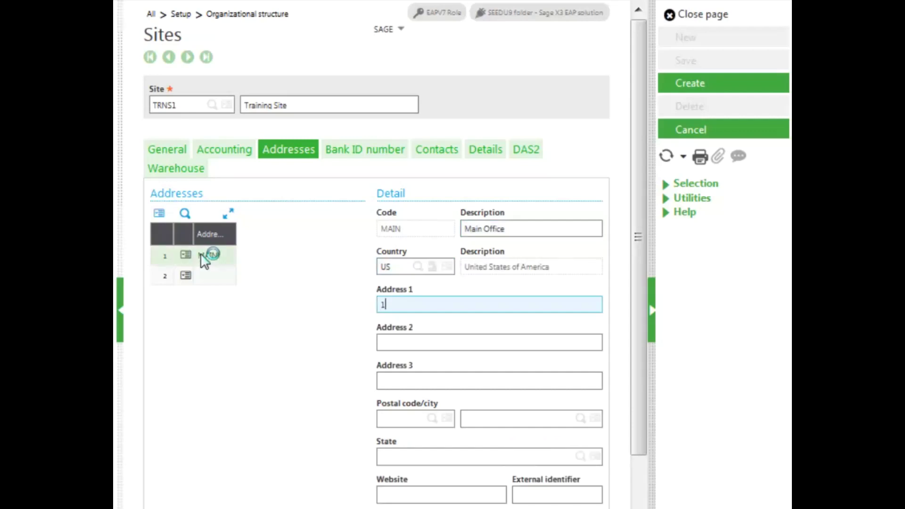
type("00 Main Street")
key("Tab")
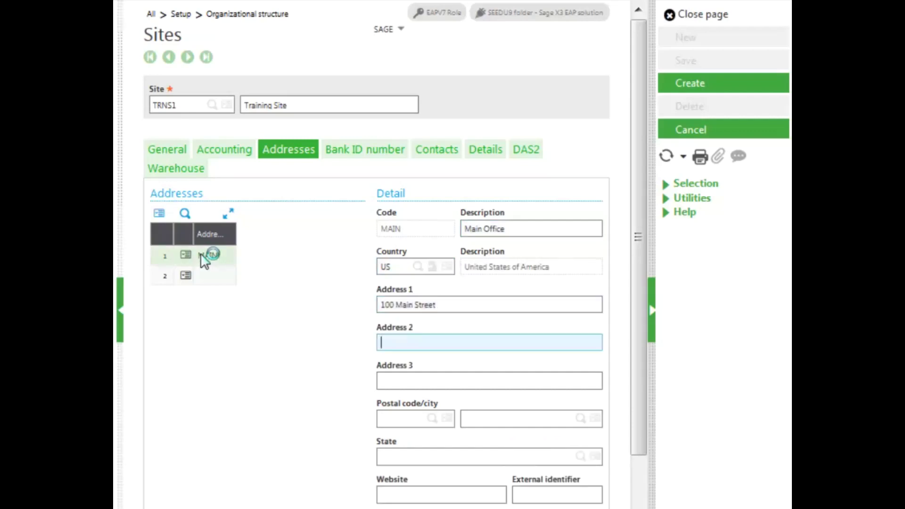
left_click(409, 421)
type("90210")
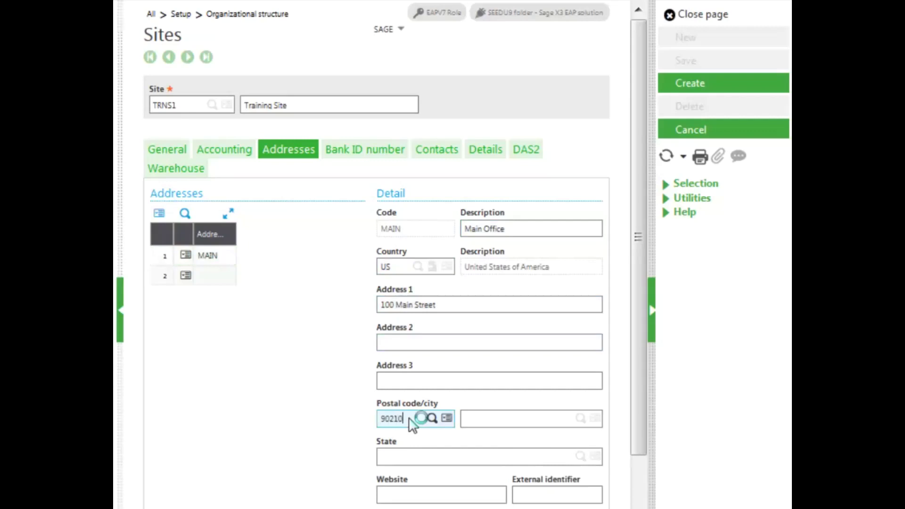
key("Tab")
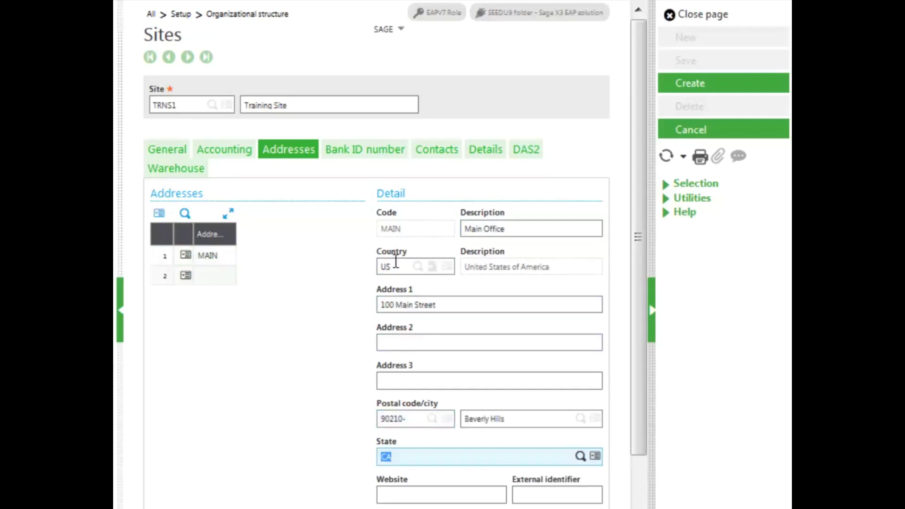
After checking the Bank ID number tab, link the CEO contact (Mr) as the site's first contact
left_click(348, 158)
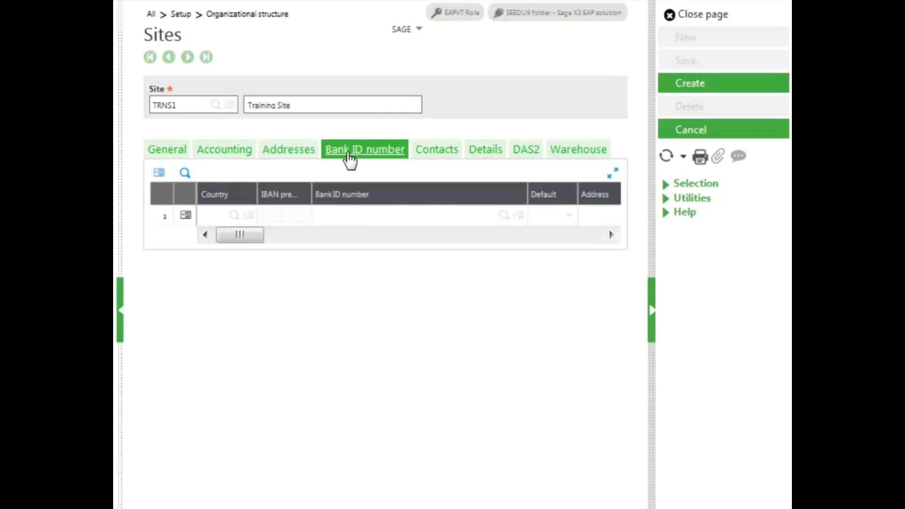
left_click_drag(236, 233, 305, 245)
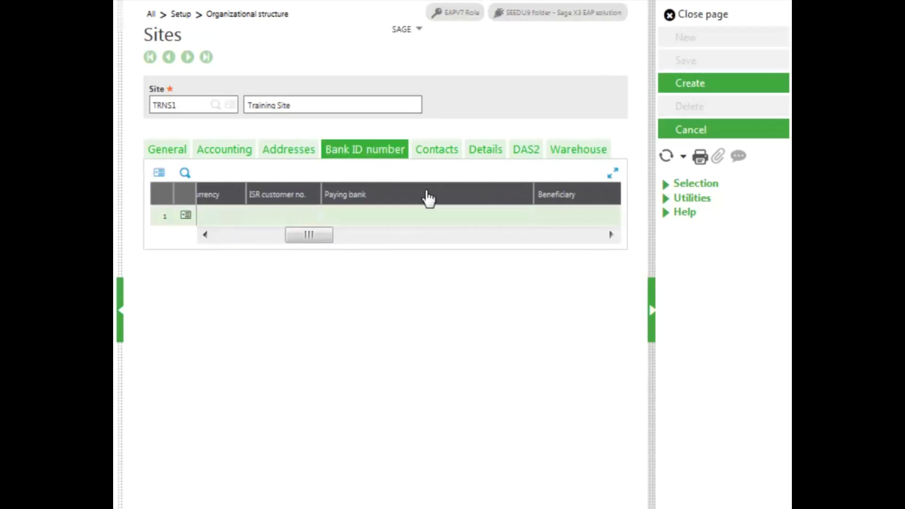
left_click(445, 160)
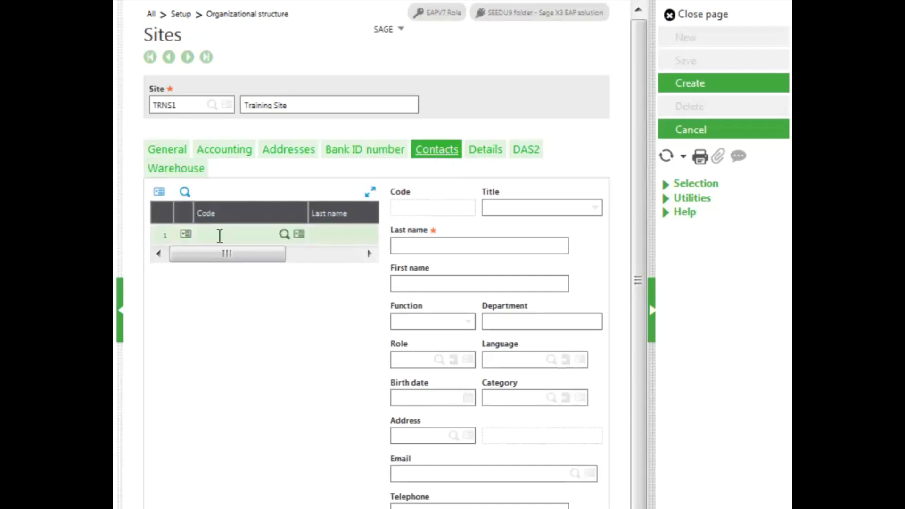
left_click(287, 236)
left_click(286, 234)
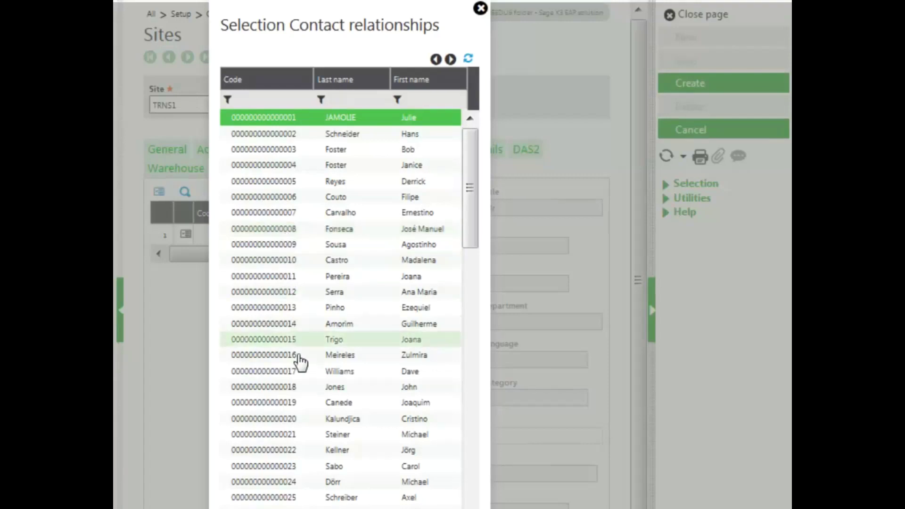
left_click(291, 391)
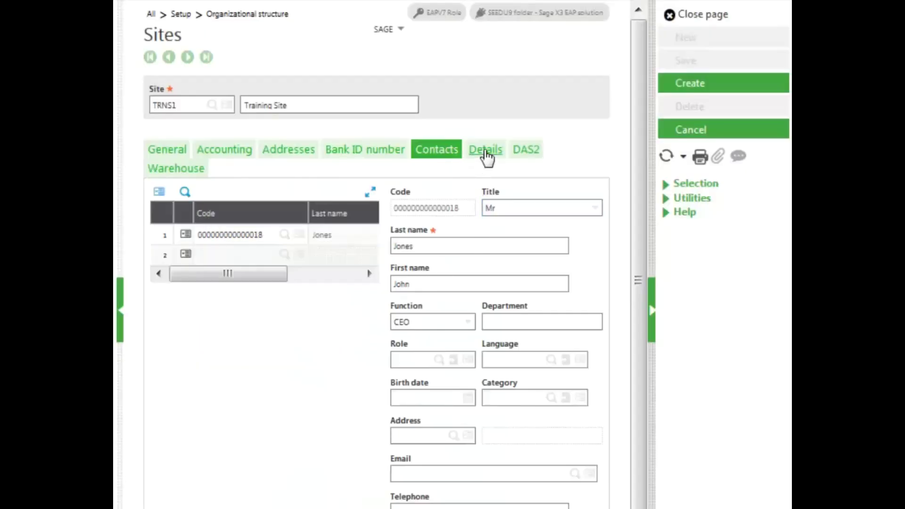
left_click(485, 155)
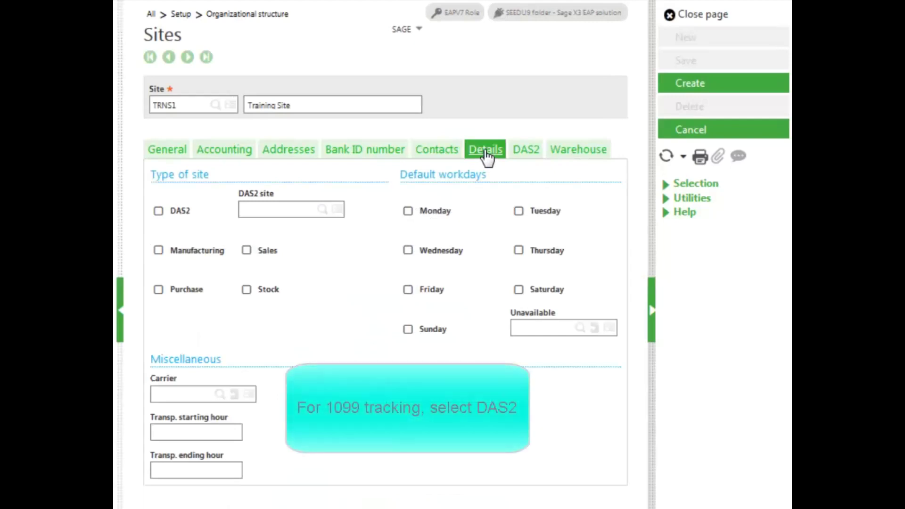
Tick DAS2, Manufacturing, Purchase, Sales and Stock as the site types for TRNS1
left_click(160, 212)
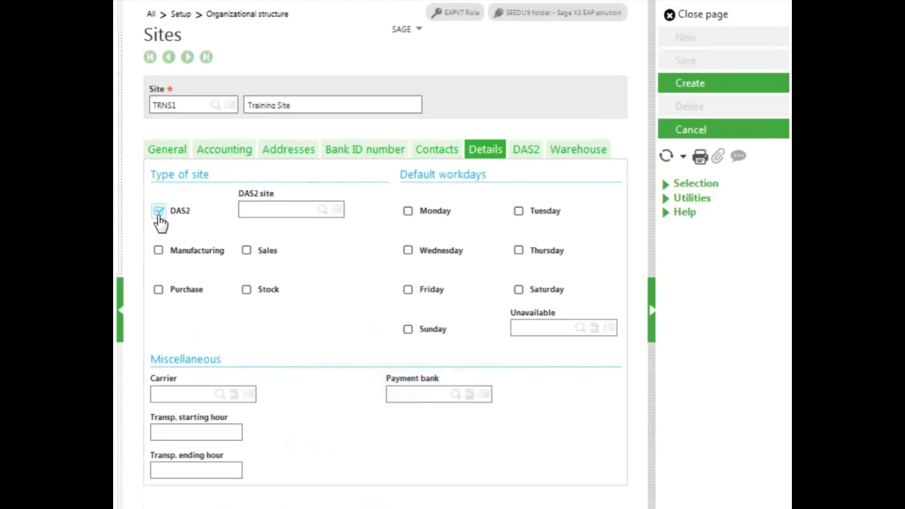
left_click(158, 251)
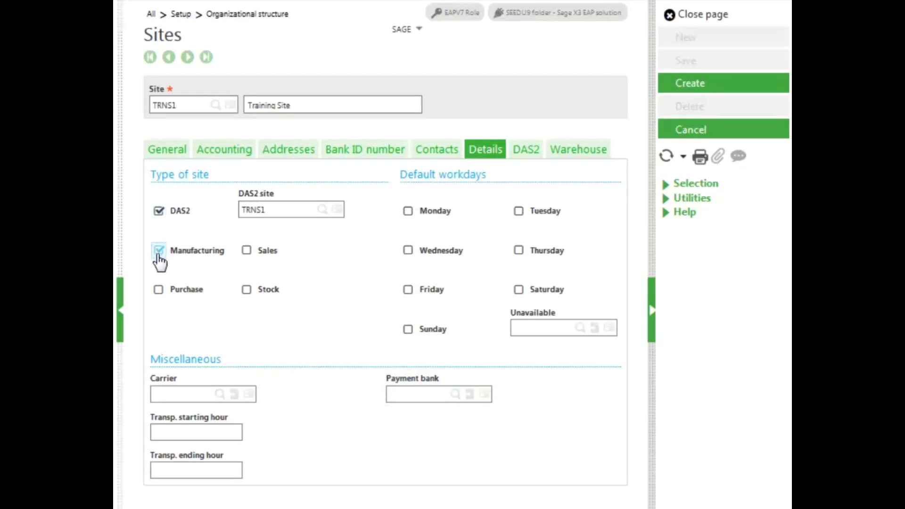
left_click(159, 289)
left_click(248, 253)
left_click(245, 292)
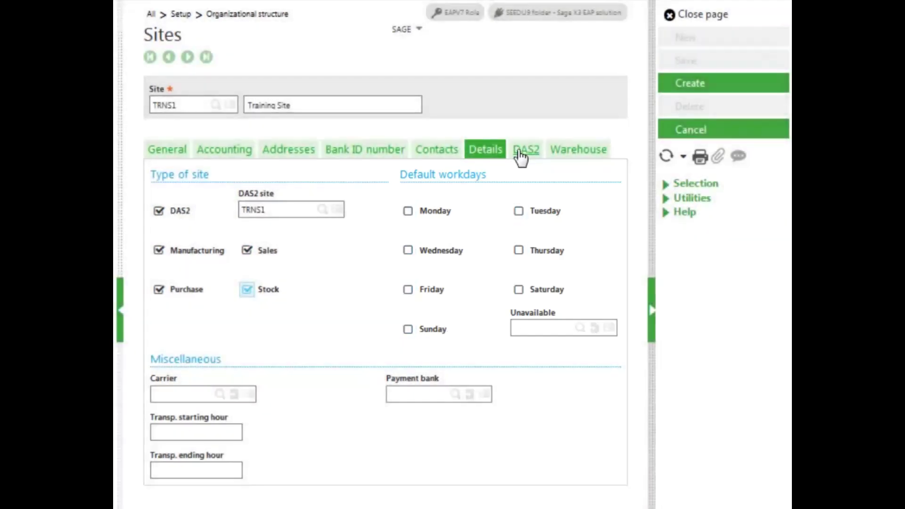
Review the DAS2 and Warehouse tabs, leaving warehouse management off, and create site TRNS1
left_click(520, 155)
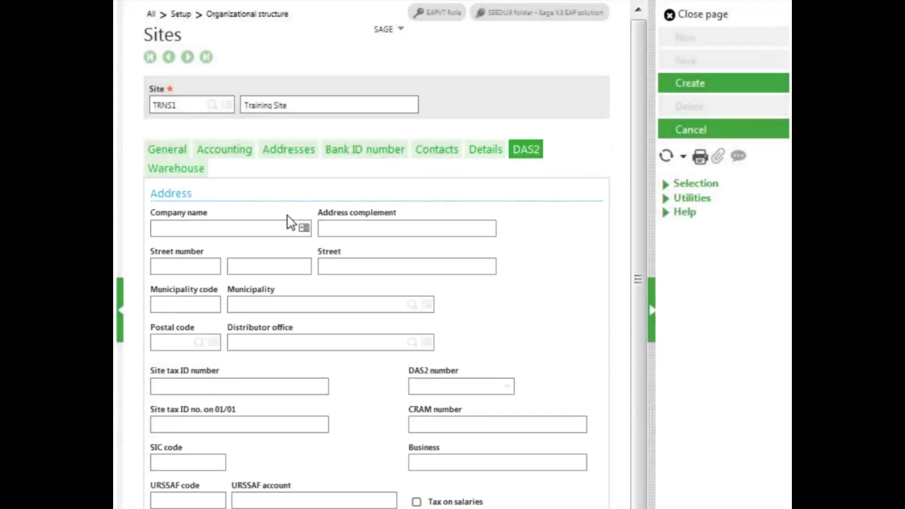
left_click(178, 170)
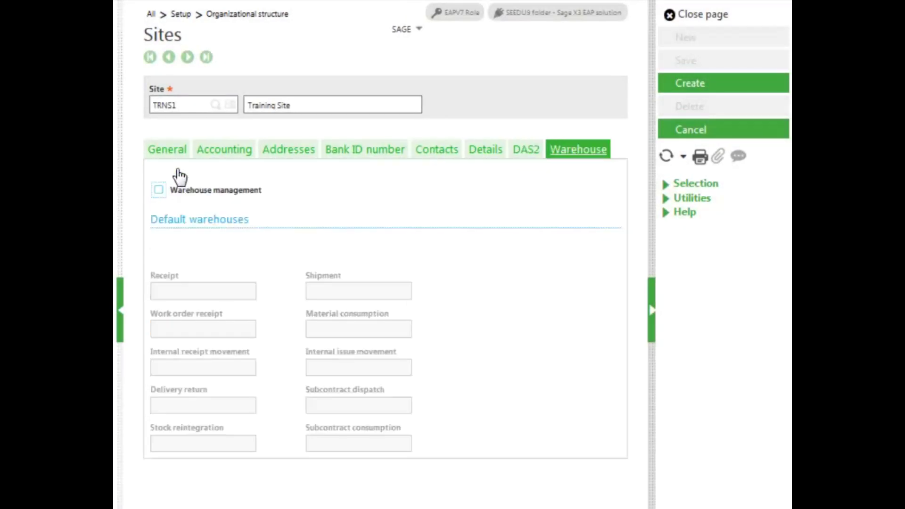
left_click(696, 94)
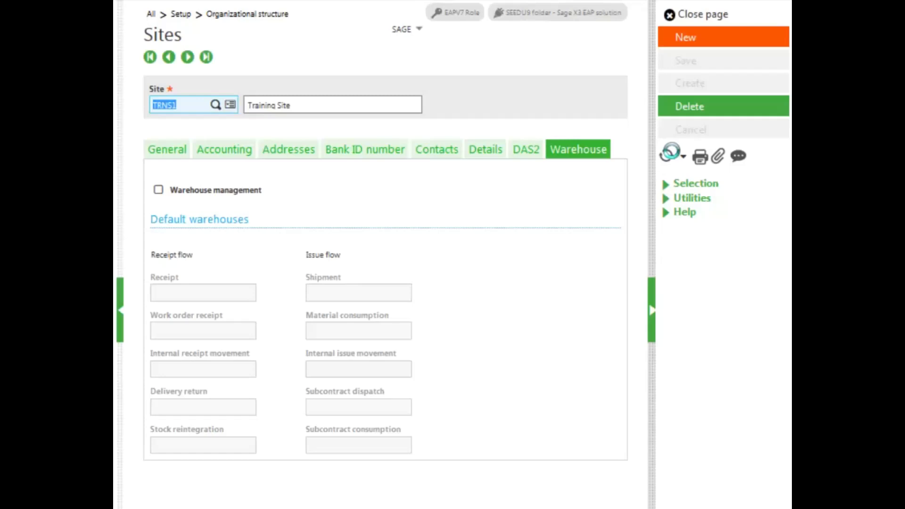
Refresh the saved record and locate TRNS1 Training Site under TRN1 Training Company in the sites list
left_click(667, 156)
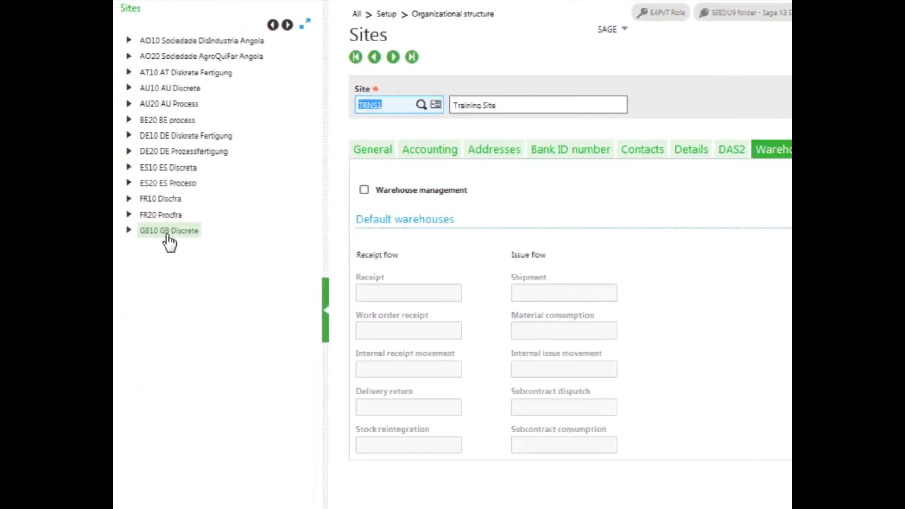
left_click(287, 27)
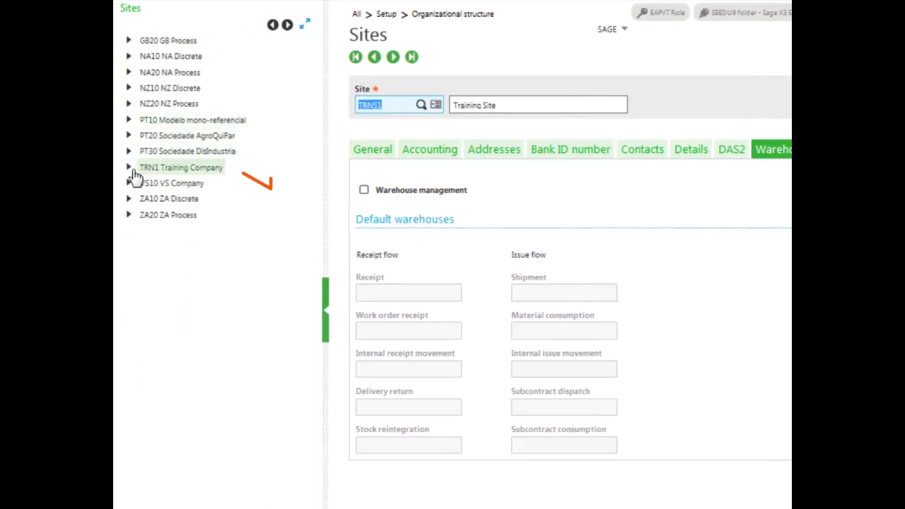
left_click(128, 167)
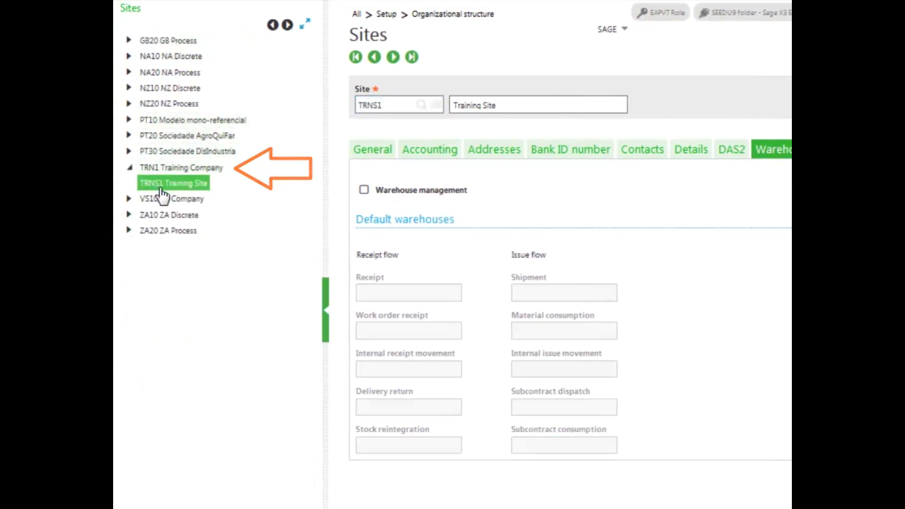